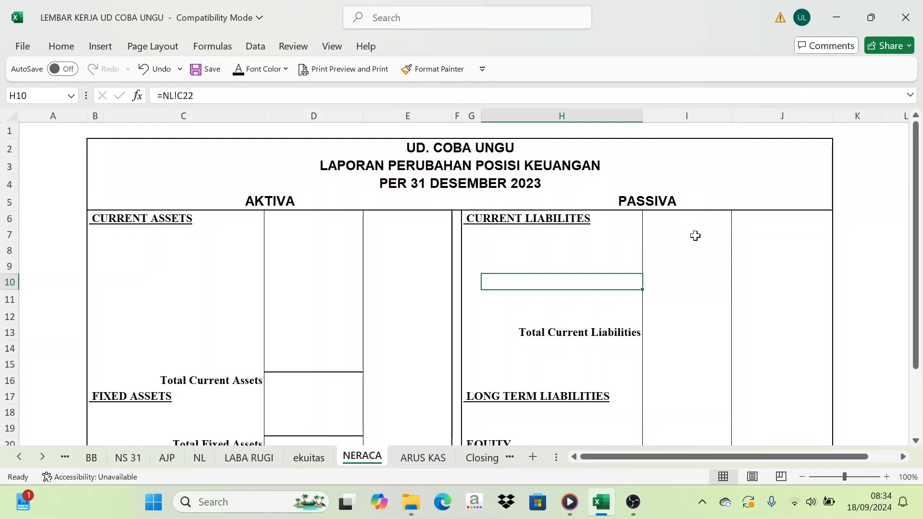
Examine the balance sheet layout on the NERACA sheet, from the AKTIVA and PASSIVA headings down to the equity section.
scroll(605, 269, down, 1)
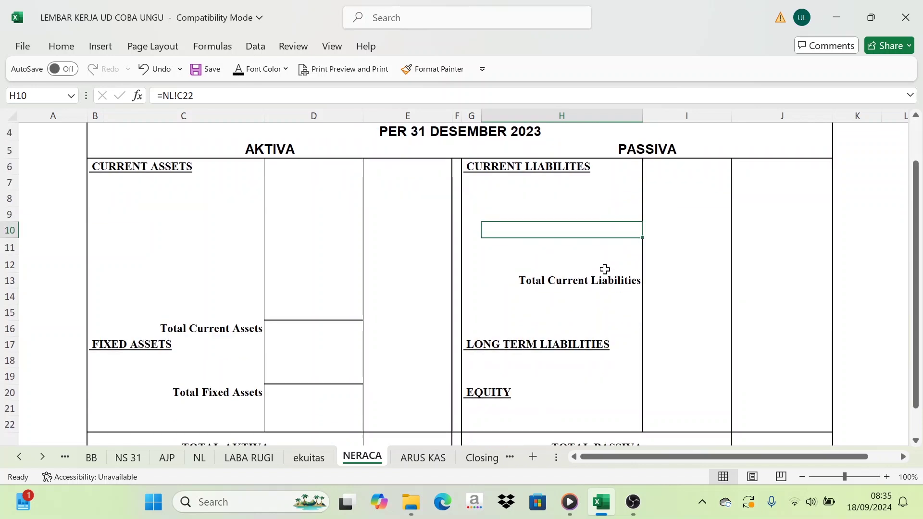
scroll(605, 271, up, 1)
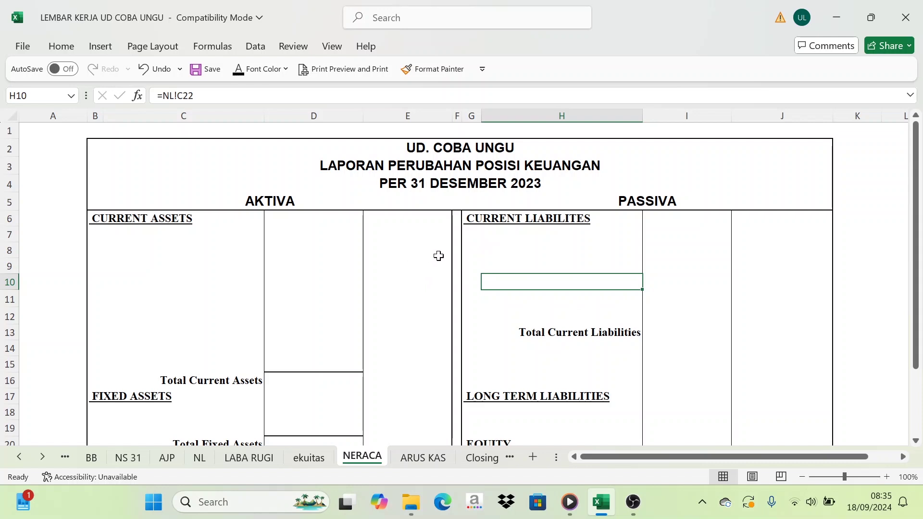
scroll(373, 264, down, 1)
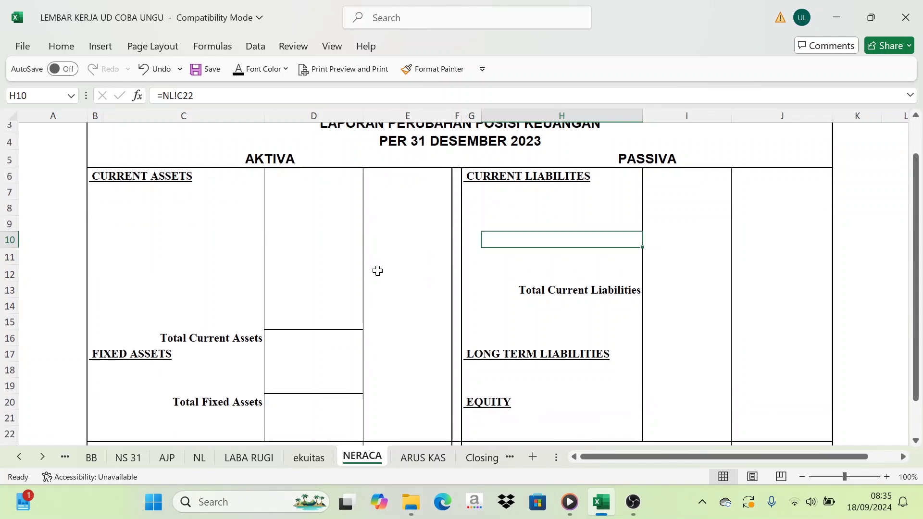
scroll(423, 268, up, 1)
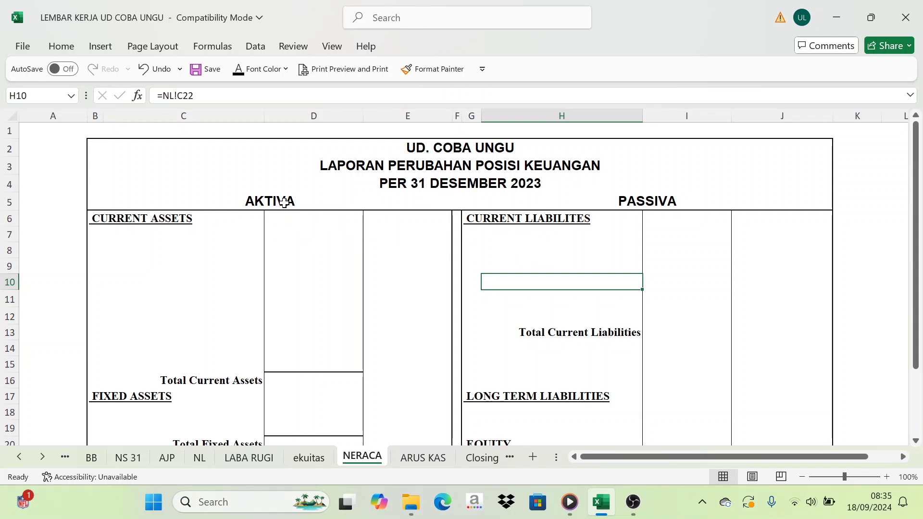
click(274, 203)
scroll(673, 269, down, 1)
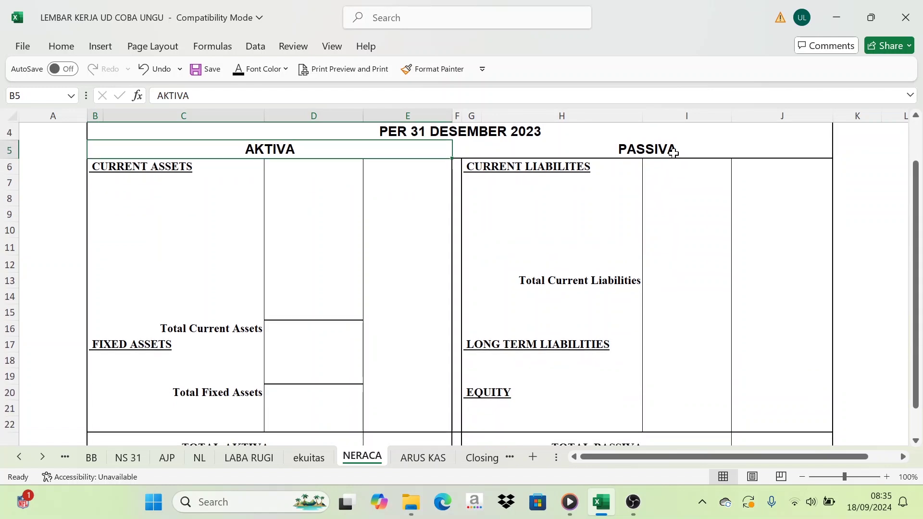
click(673, 153)
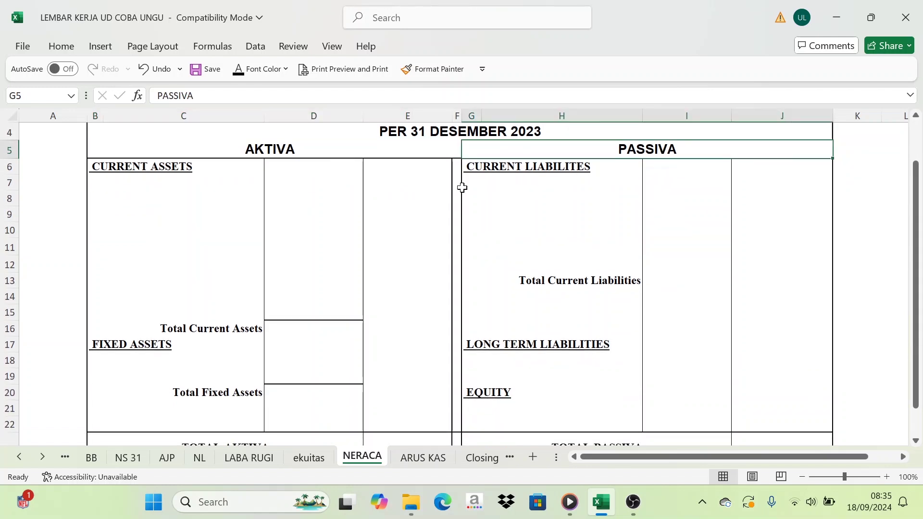
click(595, 202)
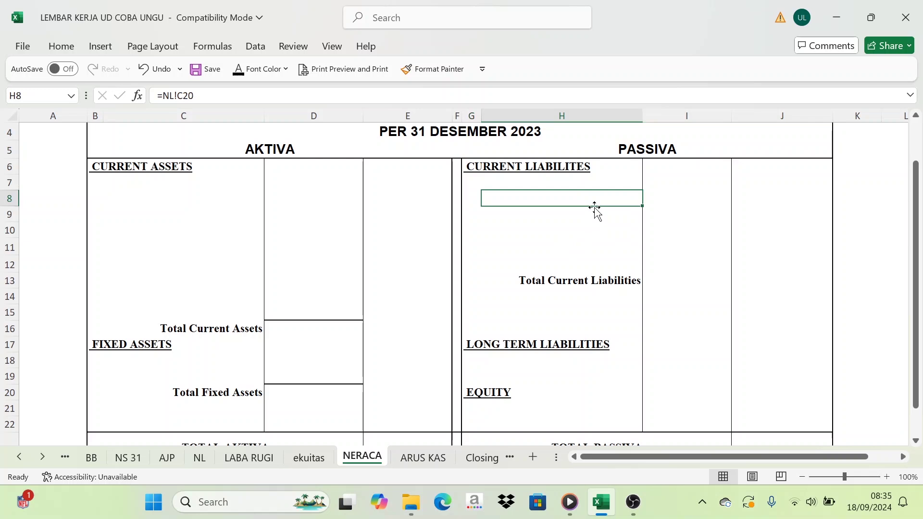
click(551, 407)
scroll(511, 333, up, 1)
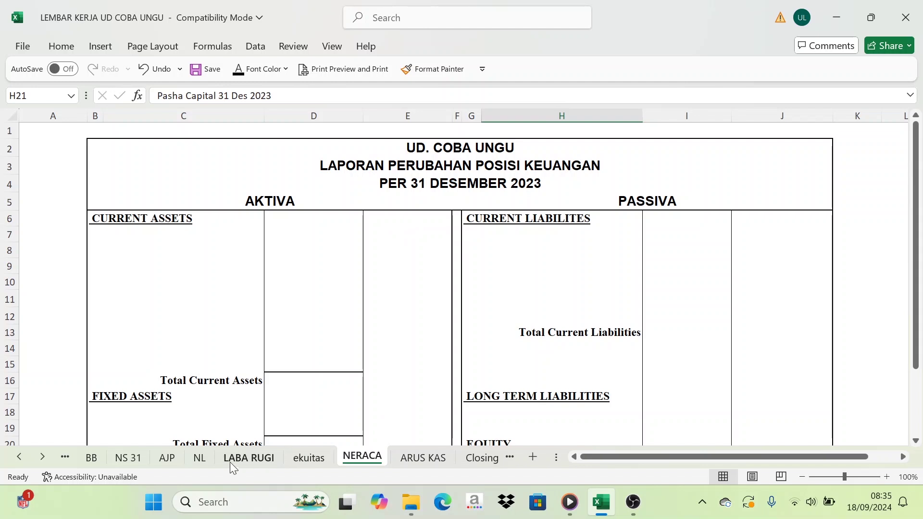
On the NL sheet, colour the NERACA debit and credit figures in L8:M27 red.
click(206, 457)
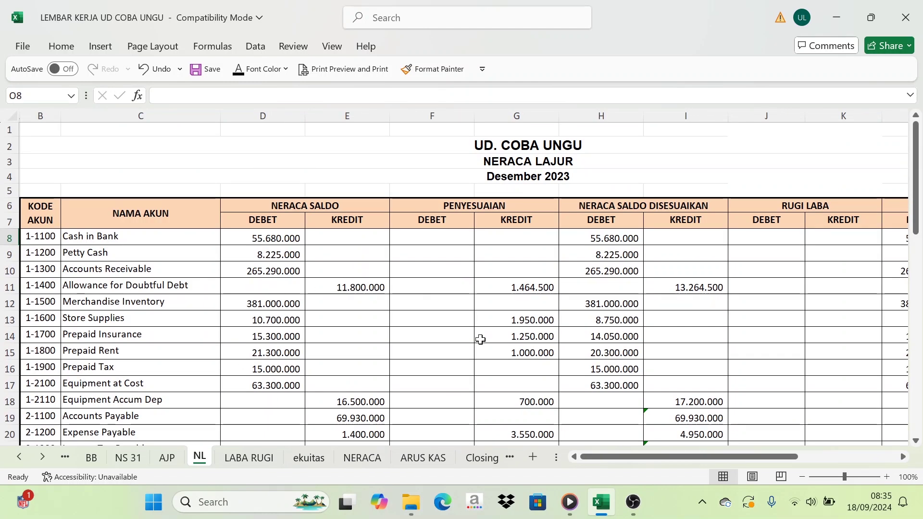
drag(621, 454, 699, 454)
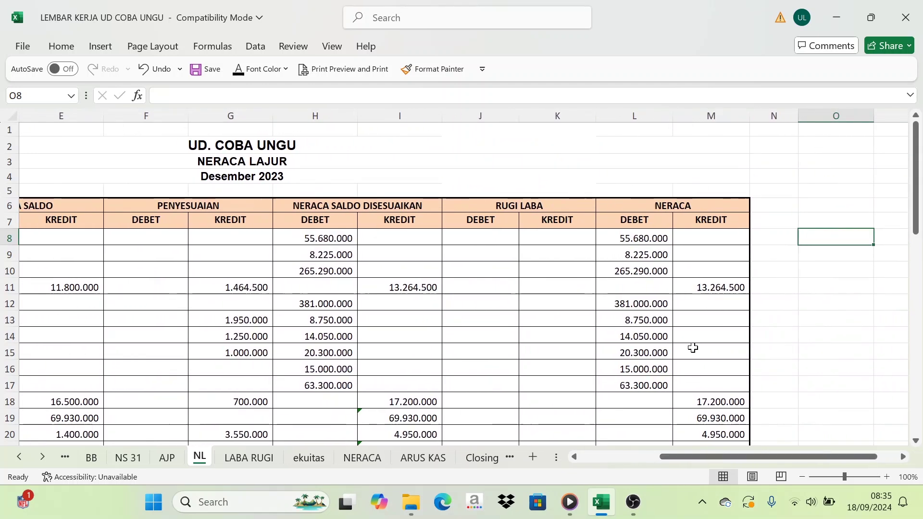
click(699, 206)
scroll(696, 315, down, 2)
scroll(700, 324, up, 2)
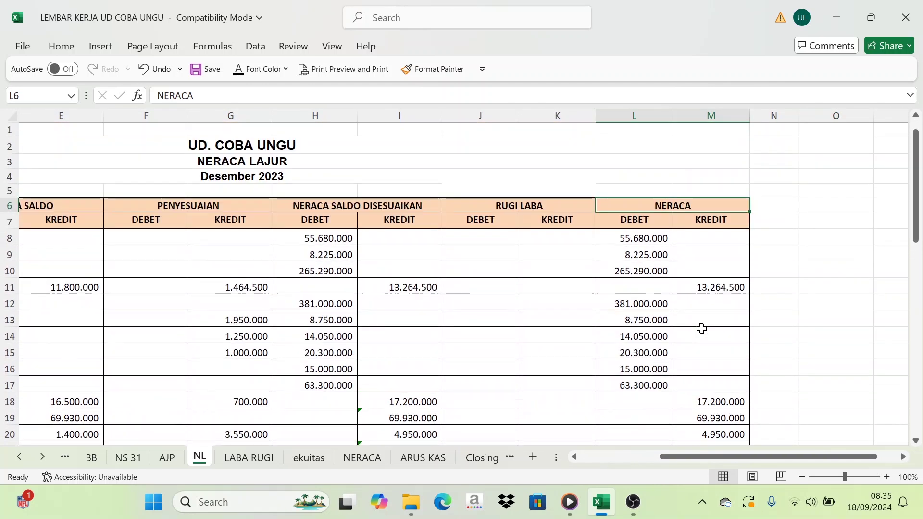
drag(635, 235, 710, 211)
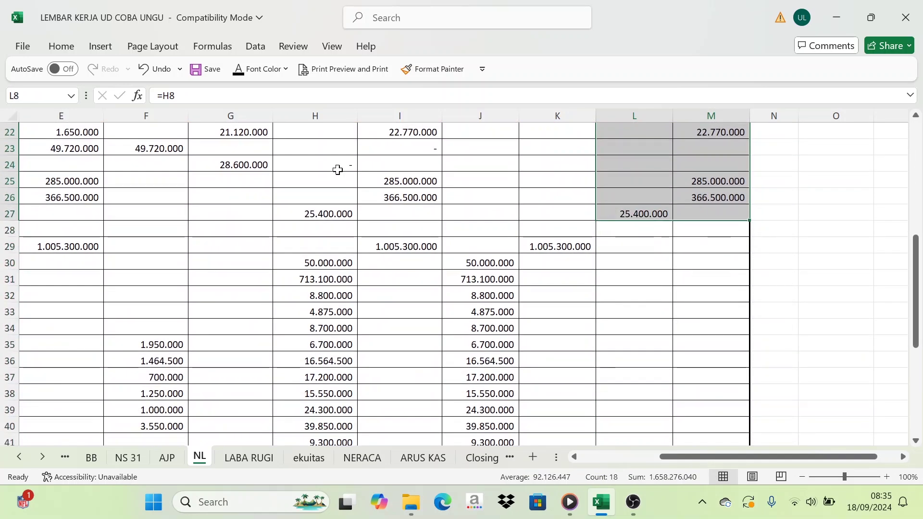
click(287, 71)
click(252, 230)
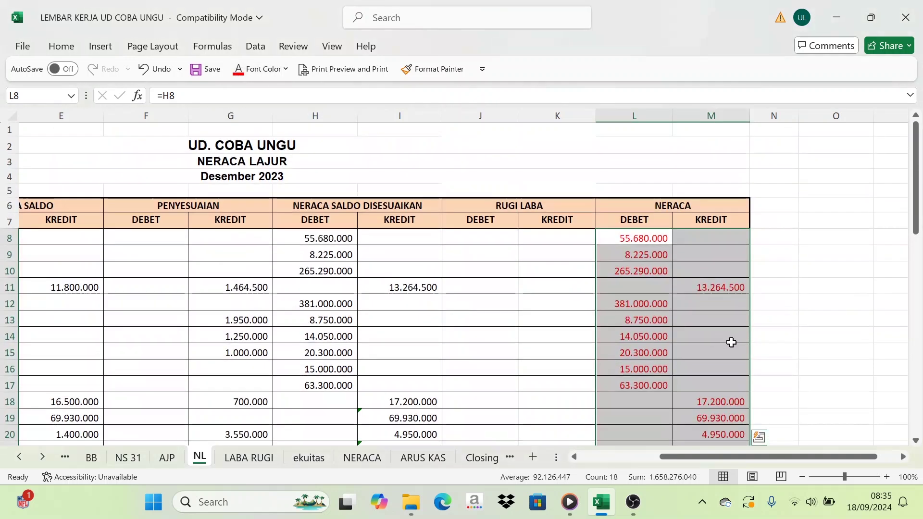
click(657, 271)
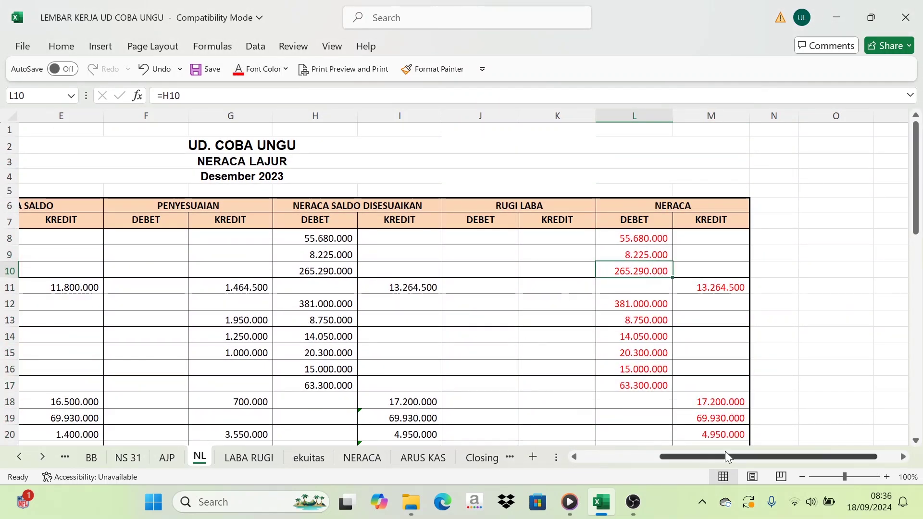
Colour the account codes and names from Cash in Bank to Income Summary, B8:C28, red.
drag(725, 456, 580, 461)
scroll(353, 419, down, 1)
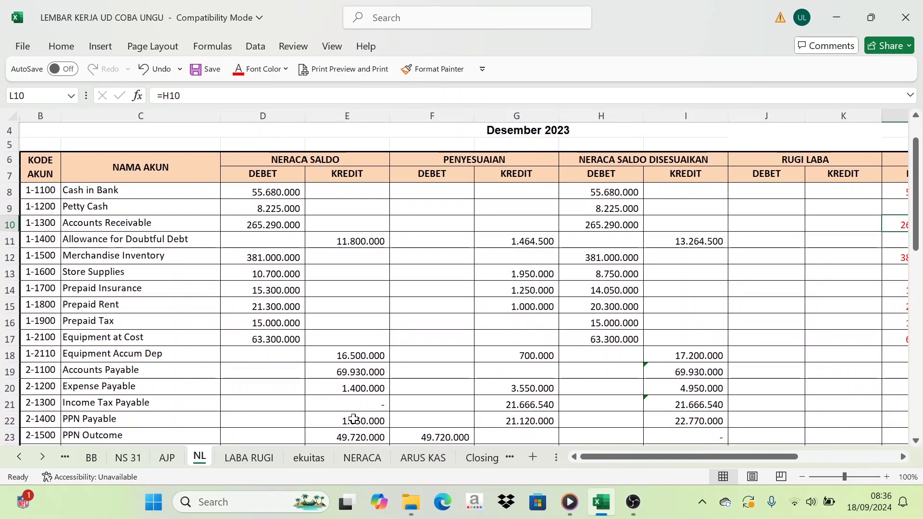
drag(37, 192, 105, 437)
click(238, 71)
scroll(140, 233, up, 3)
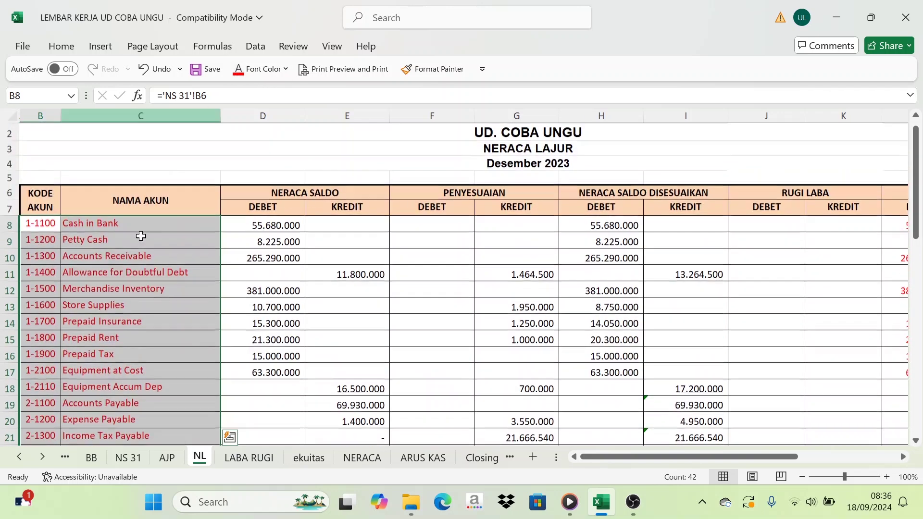
scroll(68, 354, down, 5)
scroll(68, 324, up, 5)
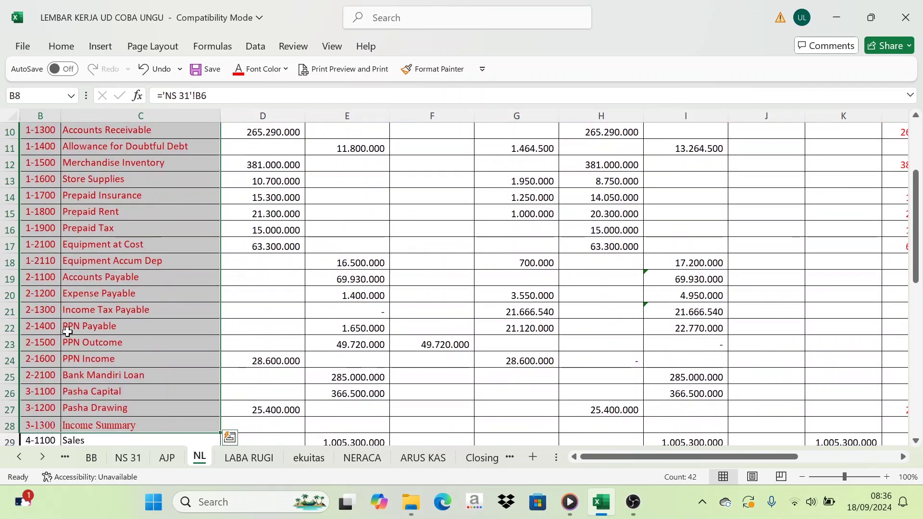
On the NERACA sheet, examine the AKTIVA side with its current assets and fixed assets sections.
click(363, 457)
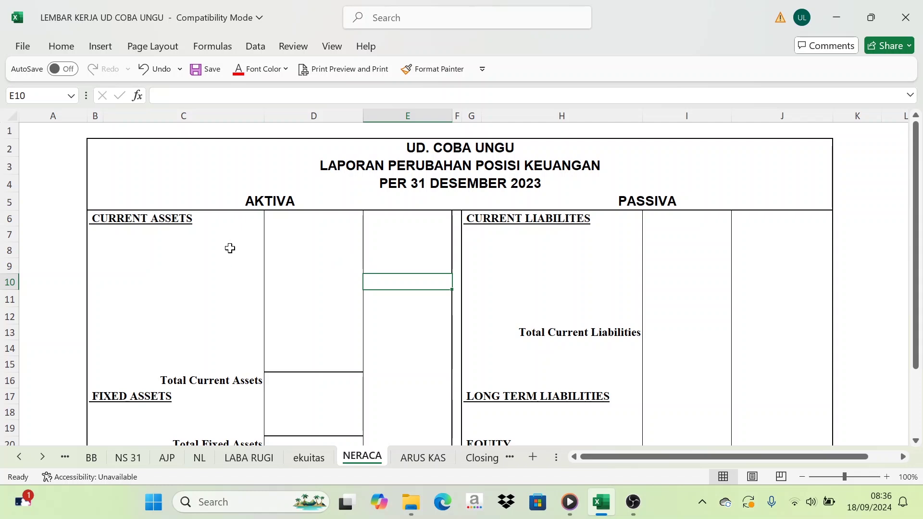
click(262, 201)
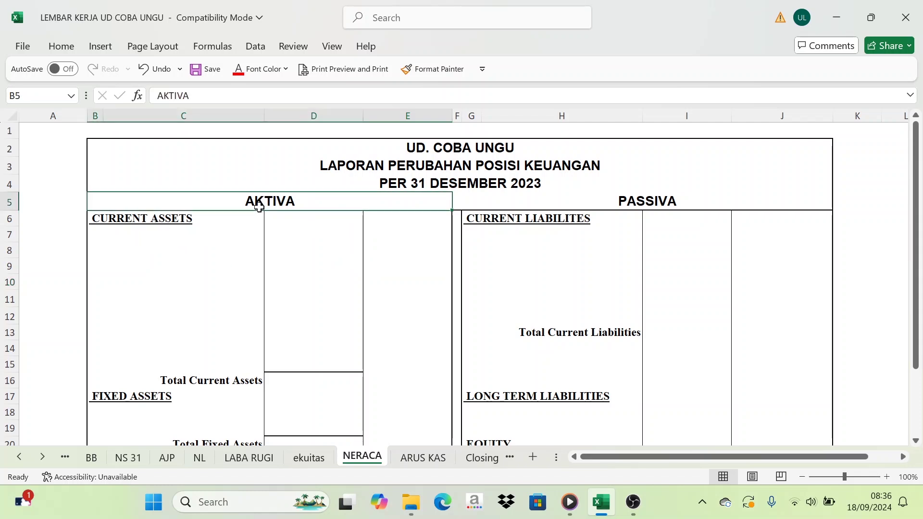
click(156, 227)
scroll(117, 379, down, 1)
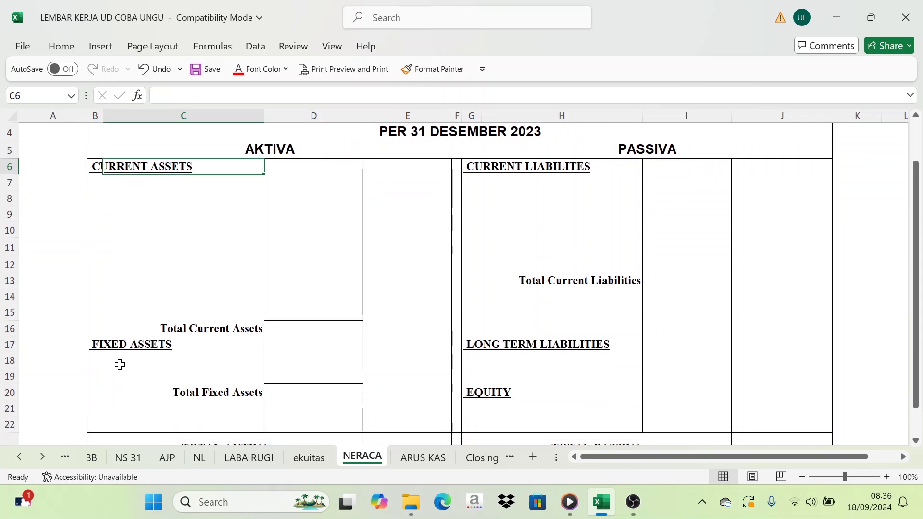
click(98, 346)
click(205, 333)
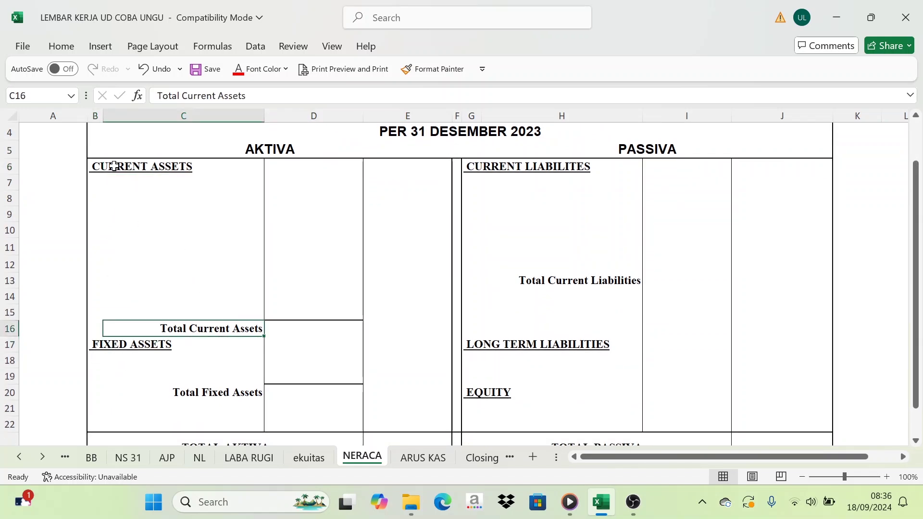
click(114, 172)
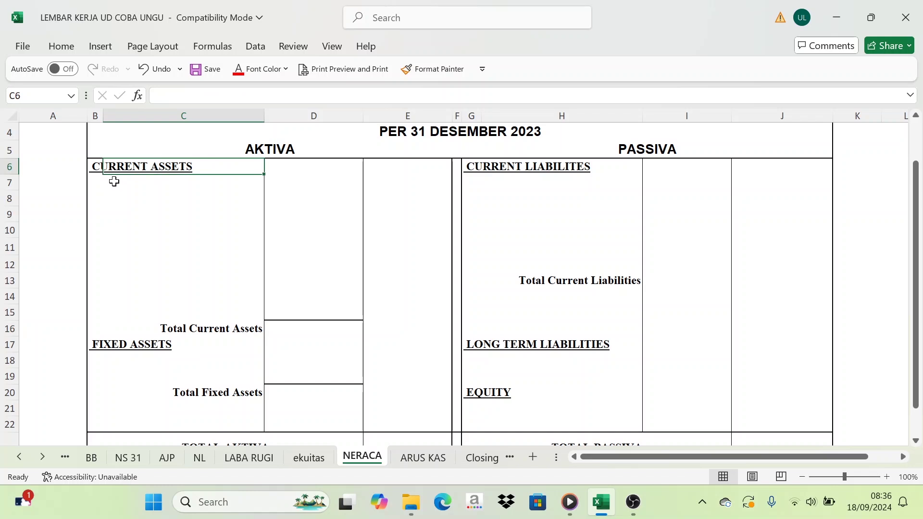
click(114, 183)
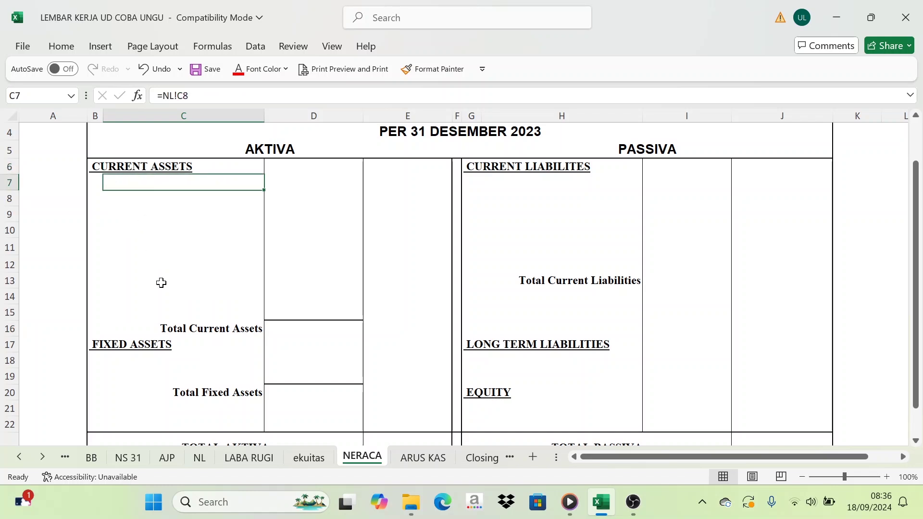
On the NL sheet, colour the asset account codes and names in B8:C18 blue.
click(198, 458)
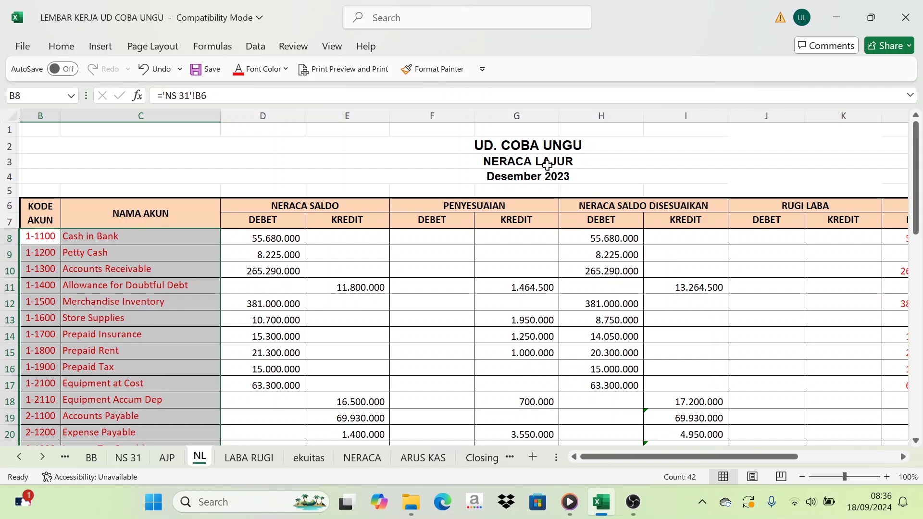
drag(735, 456, 735, 457)
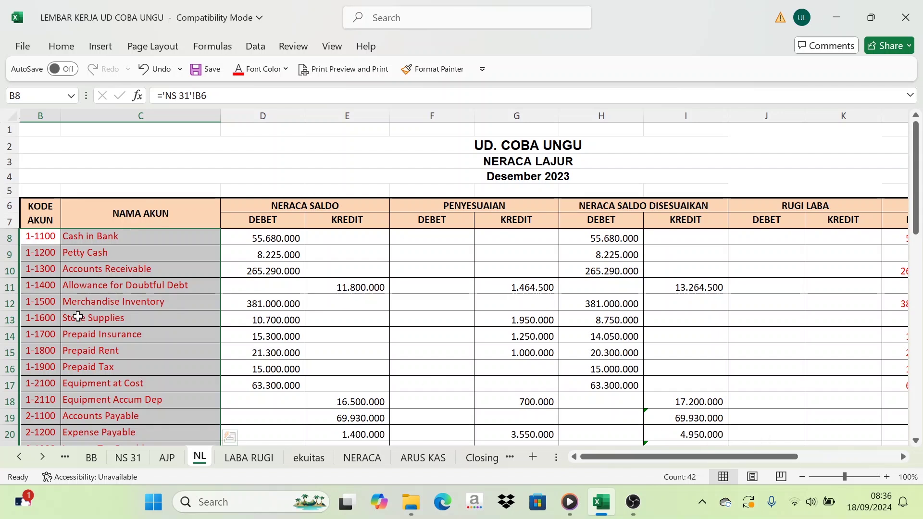
click(79, 316)
drag(37, 237, 149, 398)
click(285, 69)
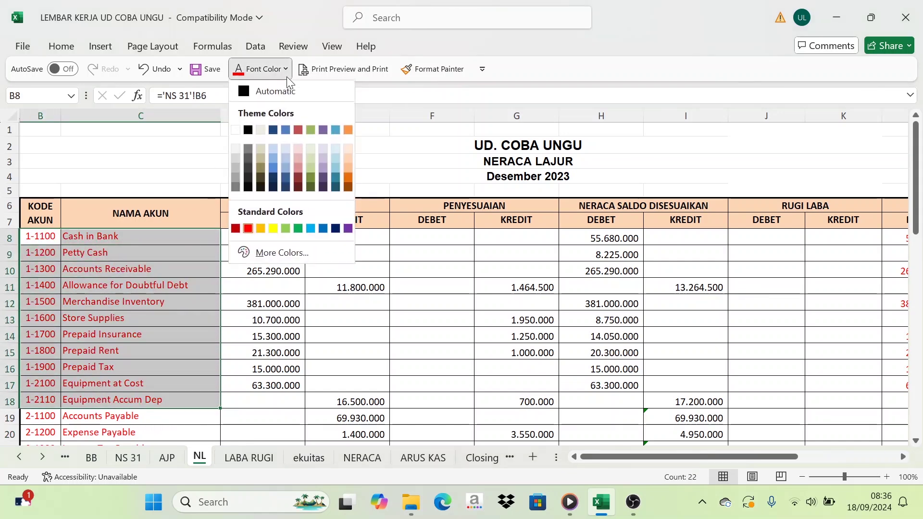
click(322, 227)
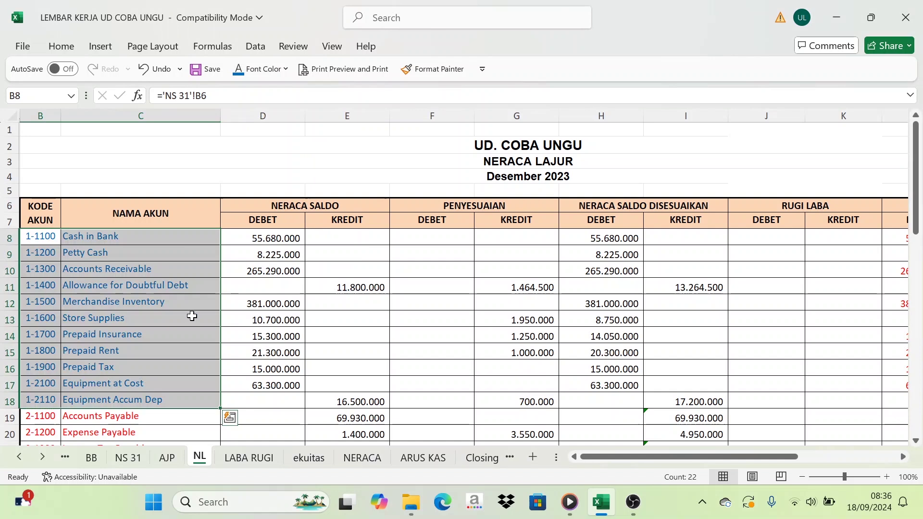
click(72, 284)
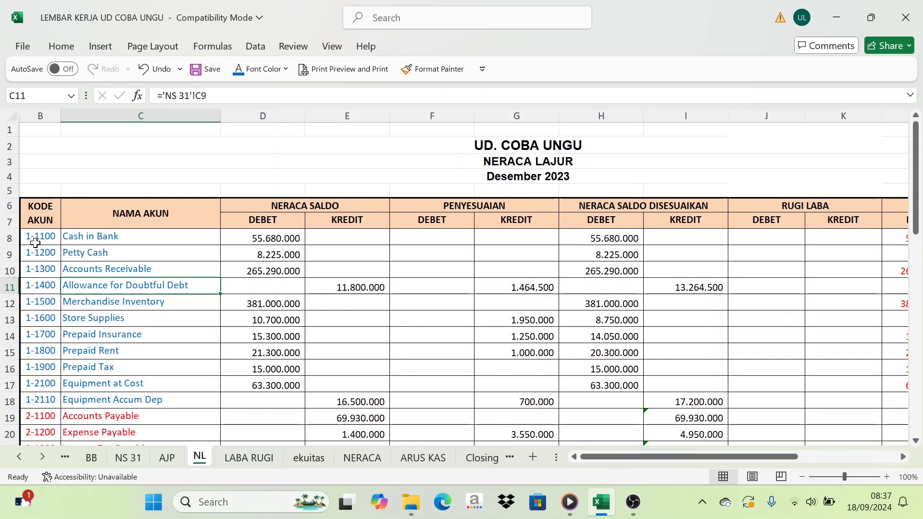
Colour the current asset account codes in B8:B16 red.
drag(38, 239, 48, 367)
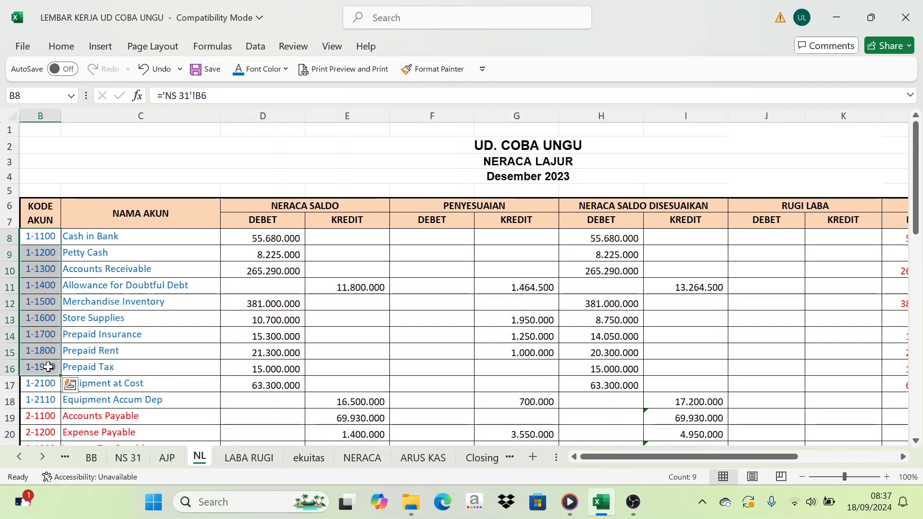
click(287, 64)
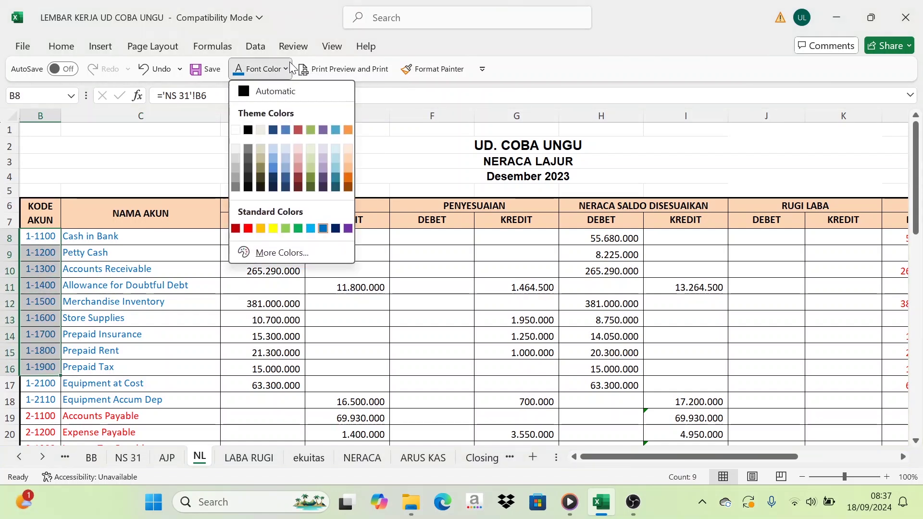
click(248, 228)
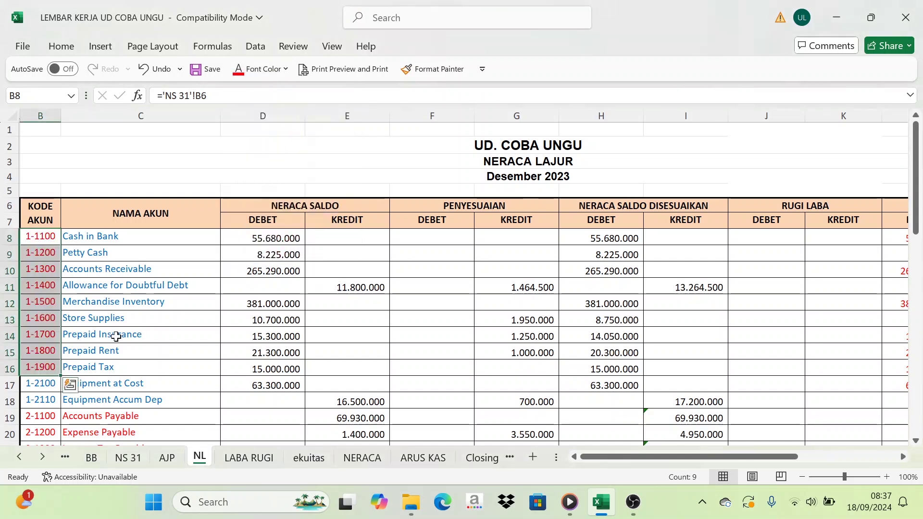
Colour the fixed asset account codes in B17:B18 on the NL sheet green.
click(40, 390)
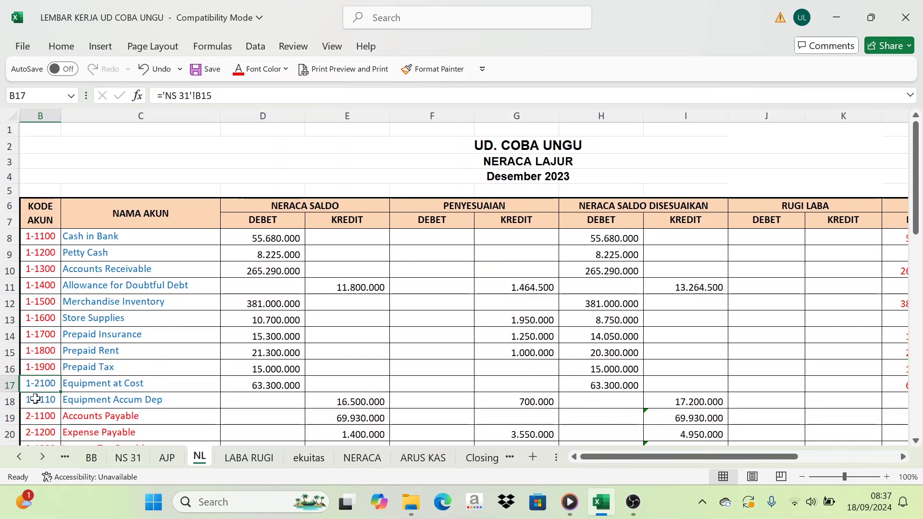
key(Down)
click(37, 389)
key(Down)
click(37, 388)
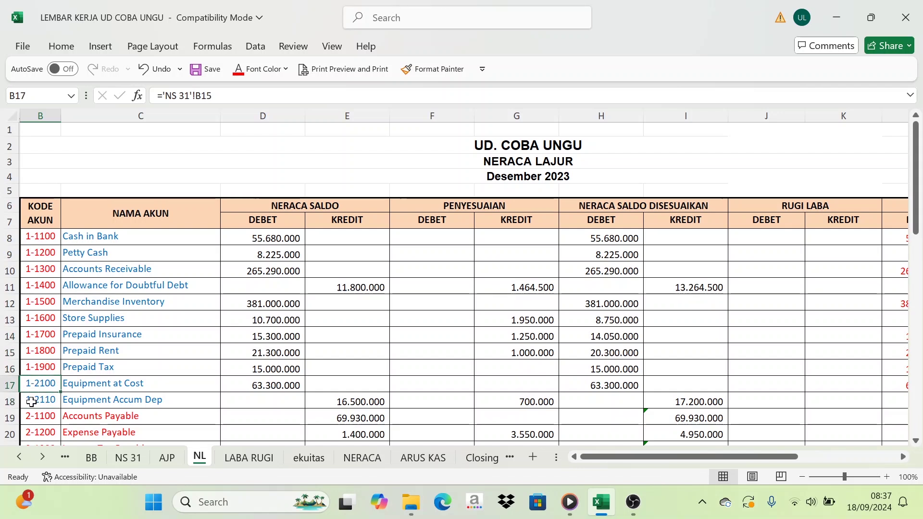
key(Down)
click(37, 388)
key(shift+Down)
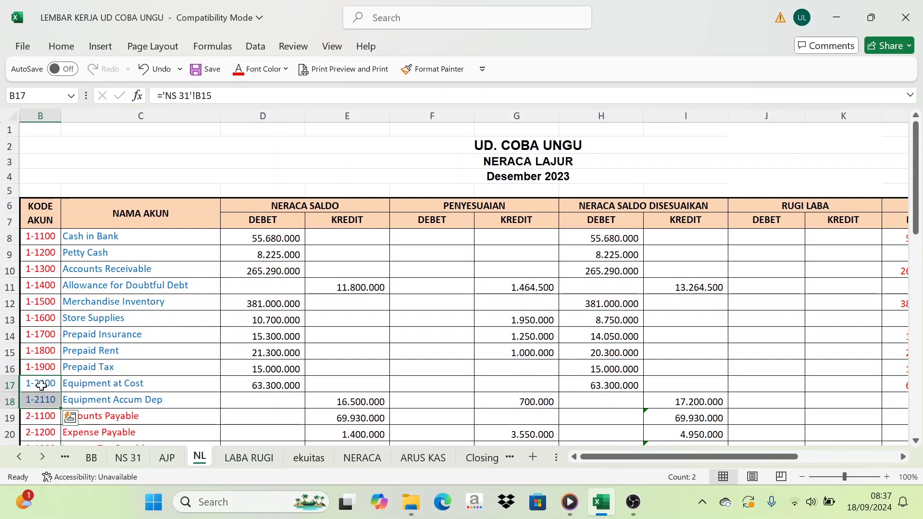
click(285, 69)
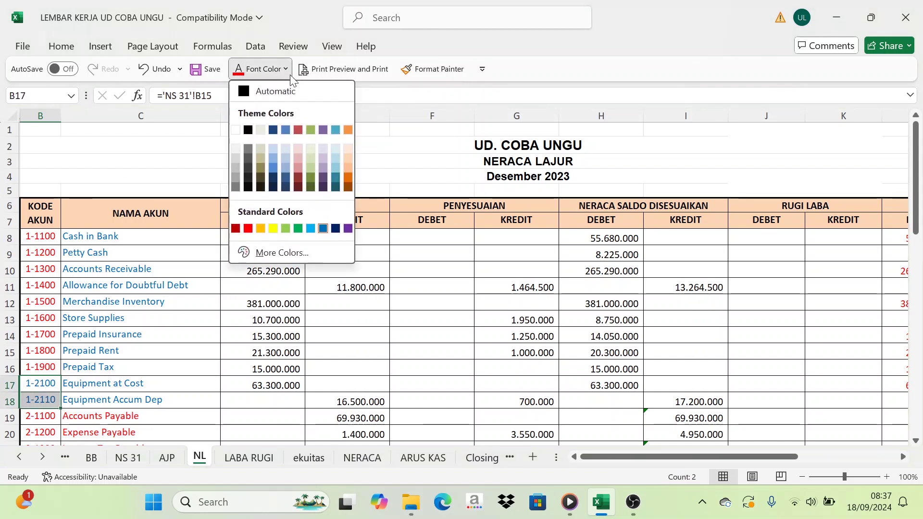
click(298, 229)
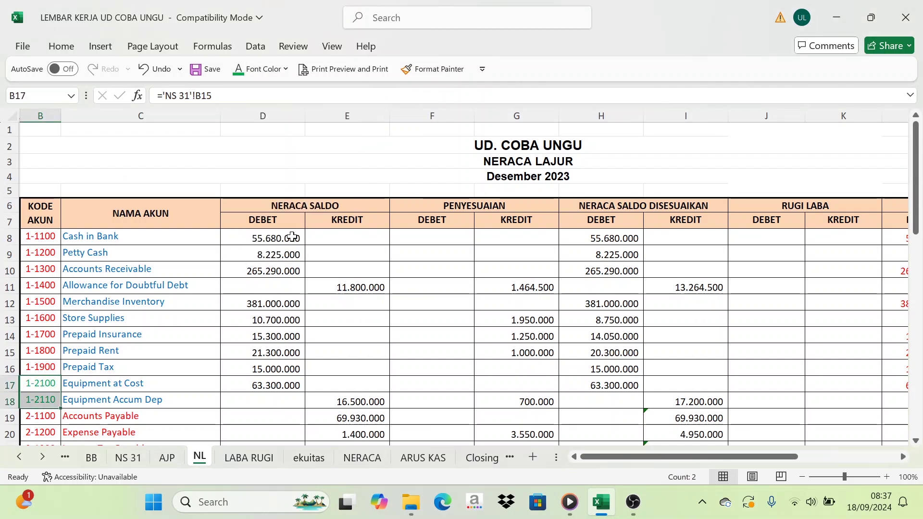
click(114, 359)
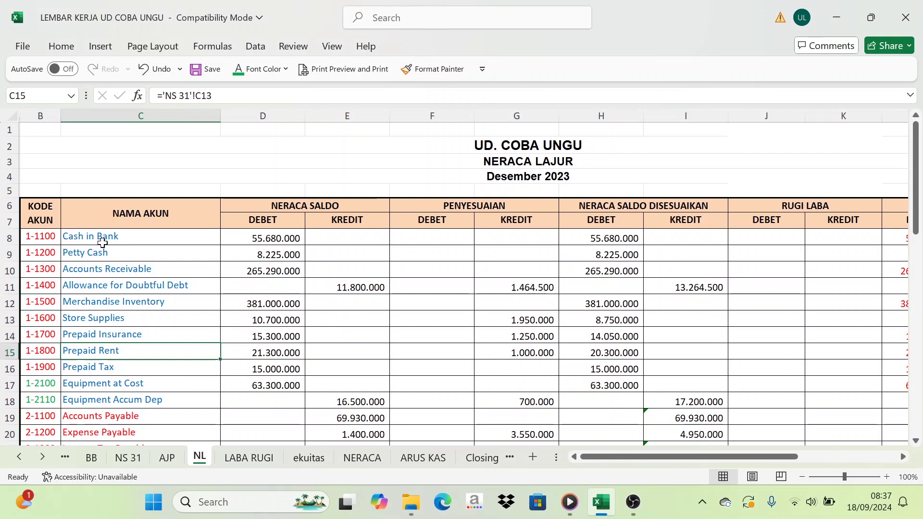
On the NERACA sheet, set the font colour of the current asset names in C7:C15 to automatic.
drag(72, 236, 109, 373)
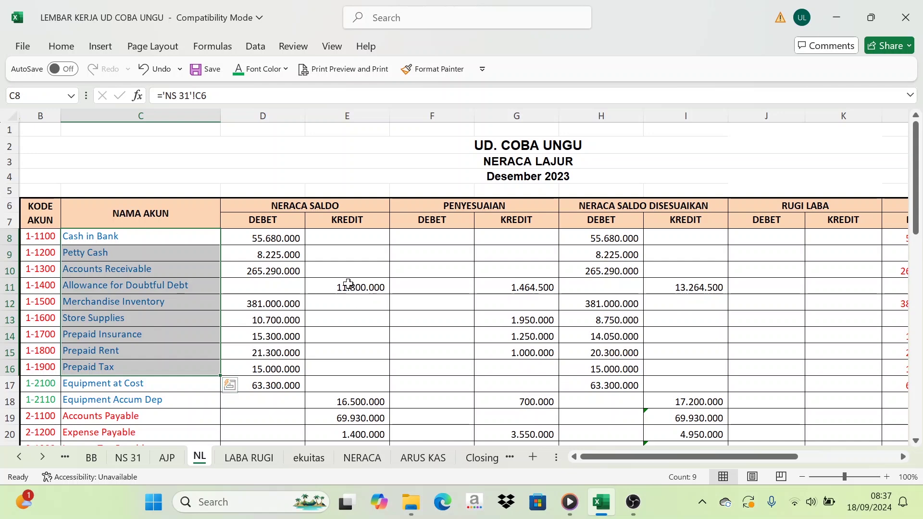
click(362, 458)
drag(118, 183, 141, 308)
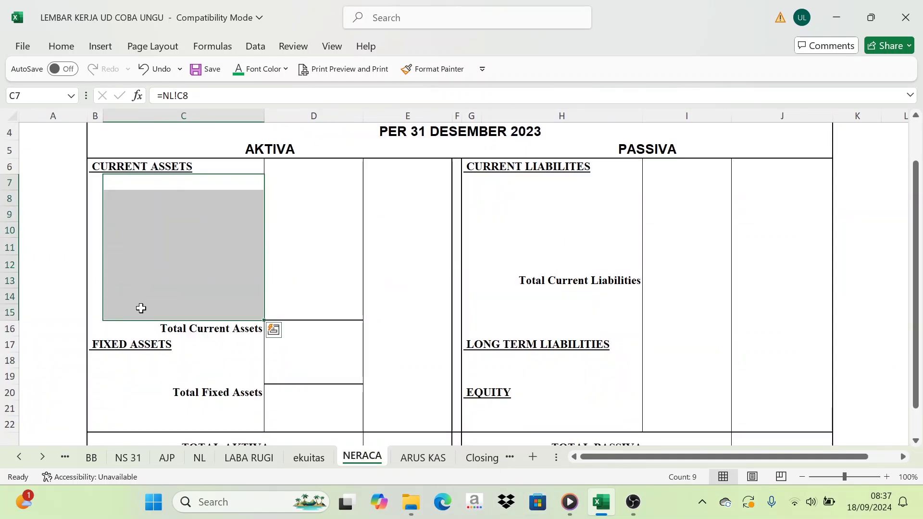
click(267, 75)
click(268, 90)
click(281, 275)
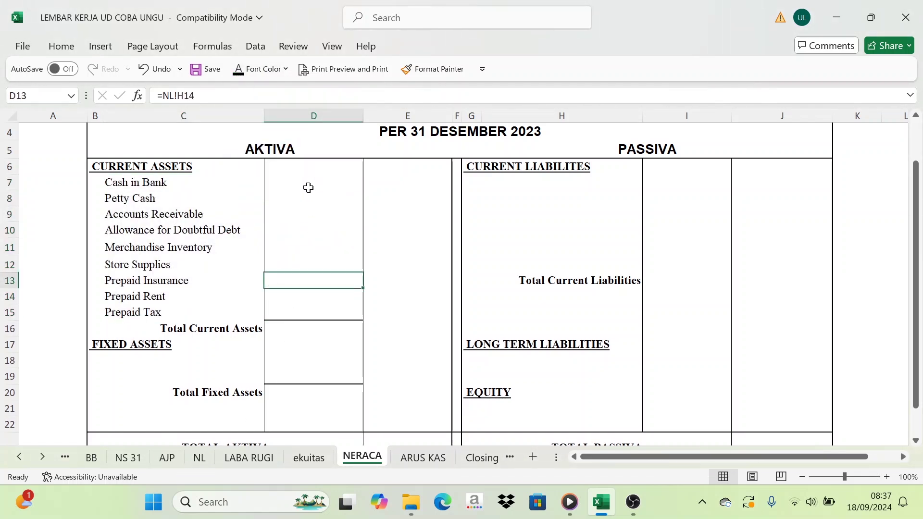
drag(302, 178, 296, 298)
On the NL sheet, colour the current asset amounts in the NERACA debit and credit columns, L8:M16, blue.
click(199, 457)
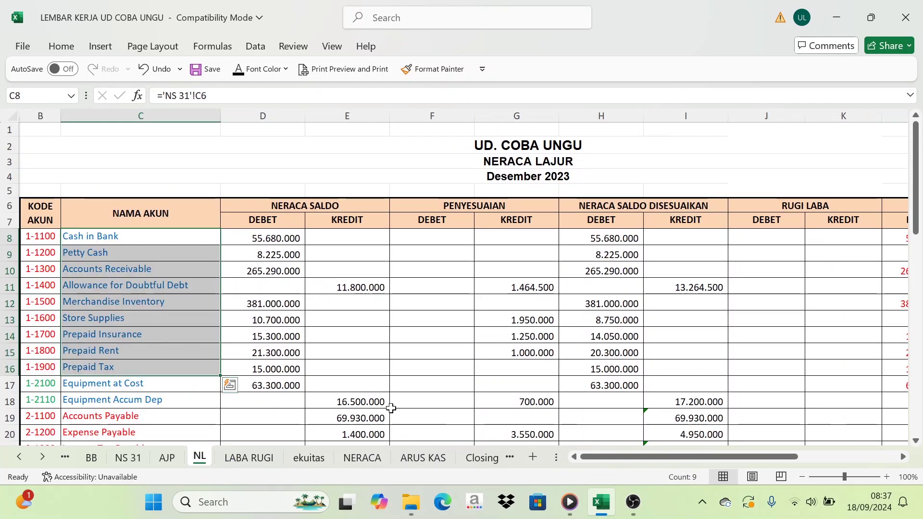
drag(688, 454, 708, 465)
drag(720, 239, 767, 371)
mouse_move(757, 455)
mouse_down()
mouse_move(713, 461)
mouse_move(745, 460)
mouse_up()
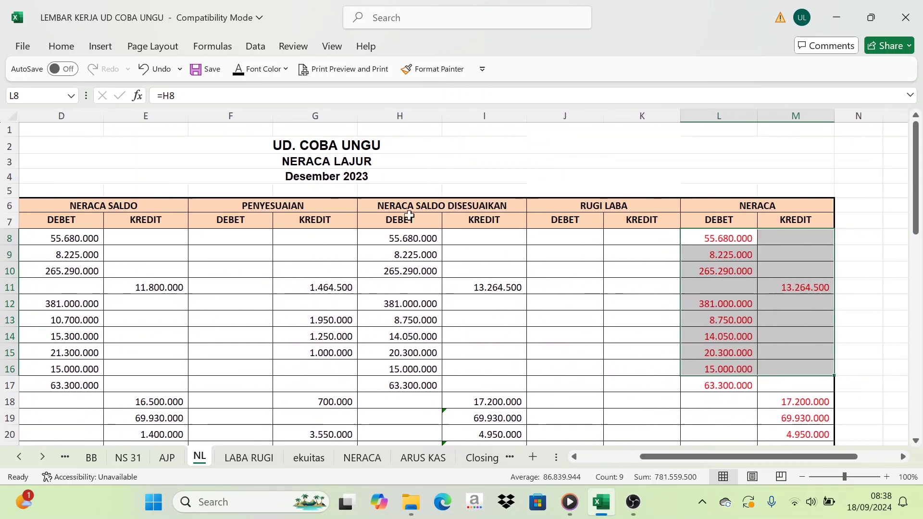
click(285, 69)
click(323, 229)
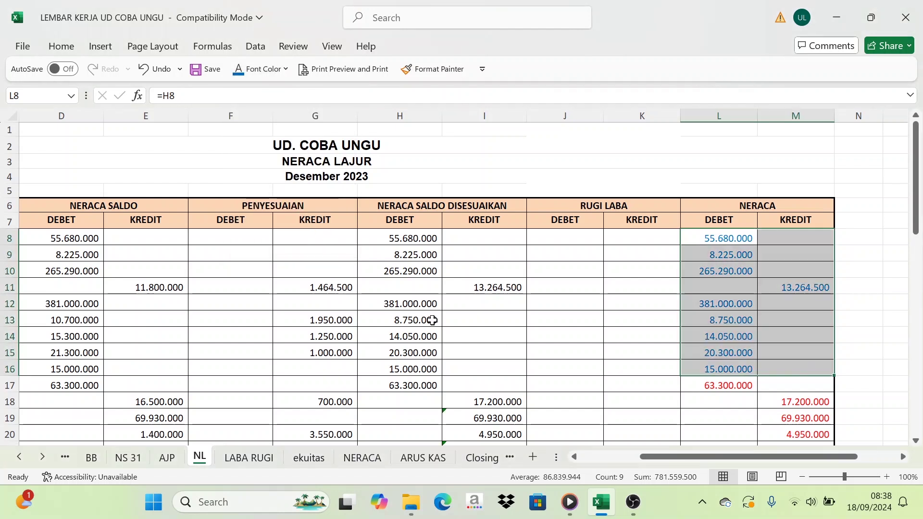
click(626, 320)
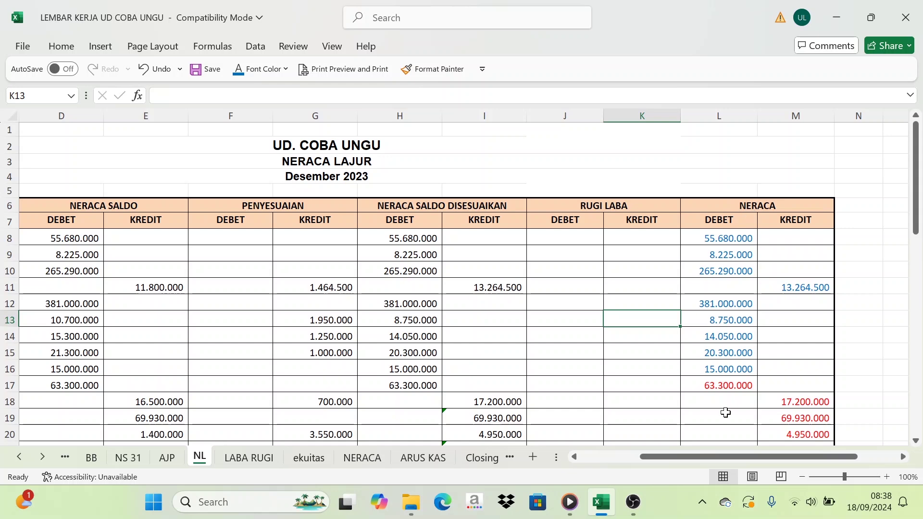
On the NL sheet, examine which current asset balances stand in the NERACA debit and credit columns, comparing them with the NERACA sheet.
drag(752, 456, 700, 470)
mouse_move(57, 368)
mouse_down()
mouse_move(700, 385)
mouse_move(819, 371)
mouse_up()
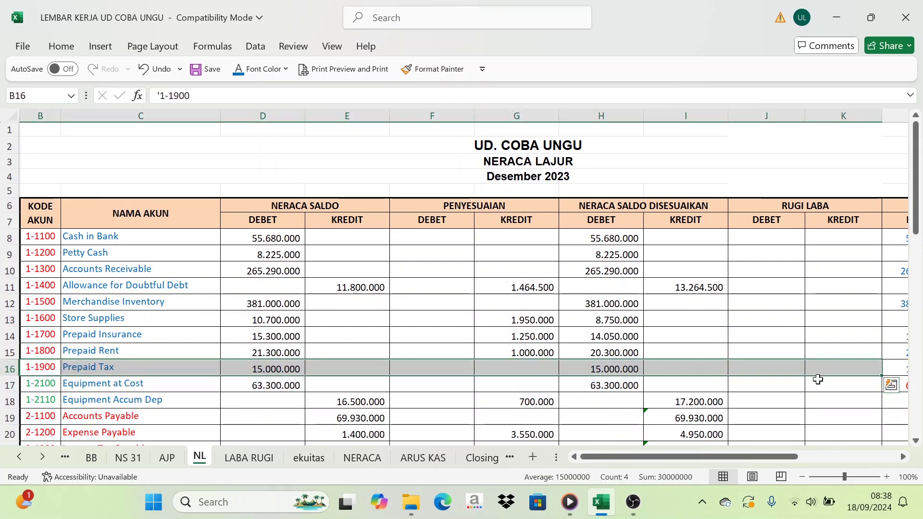
drag(756, 455, 837, 453)
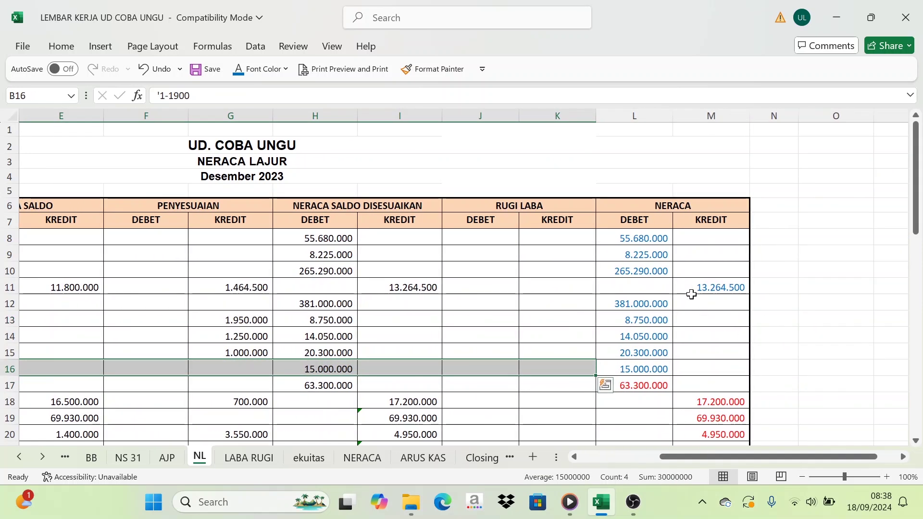
drag(630, 235, 632, 363)
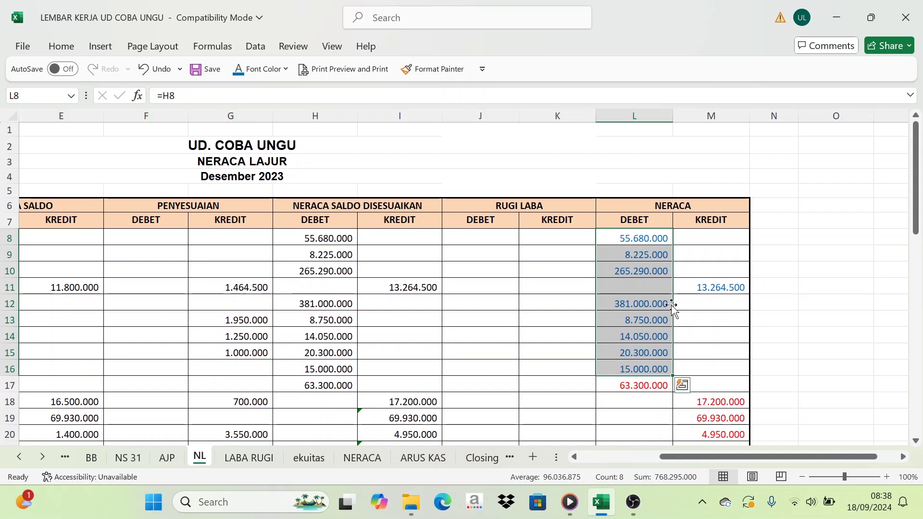
click(706, 287)
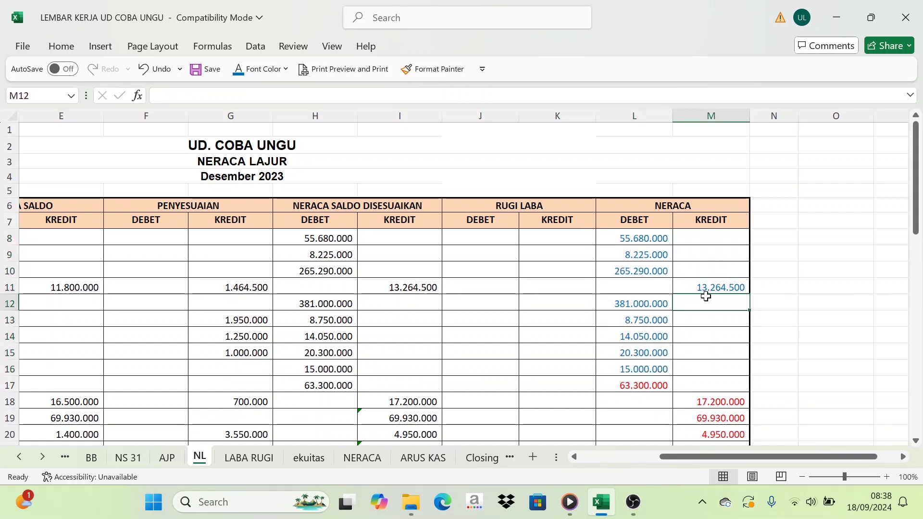
click(709, 222)
click(703, 294)
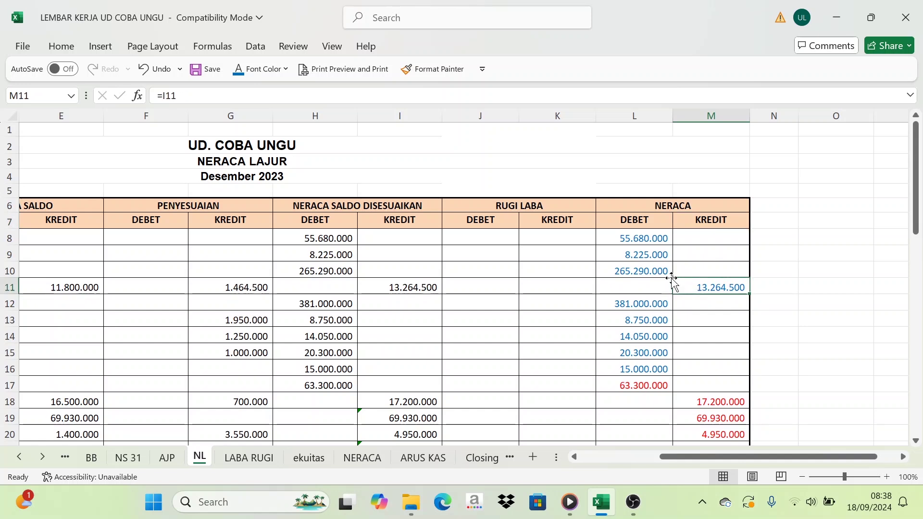
drag(624, 237, 698, 364)
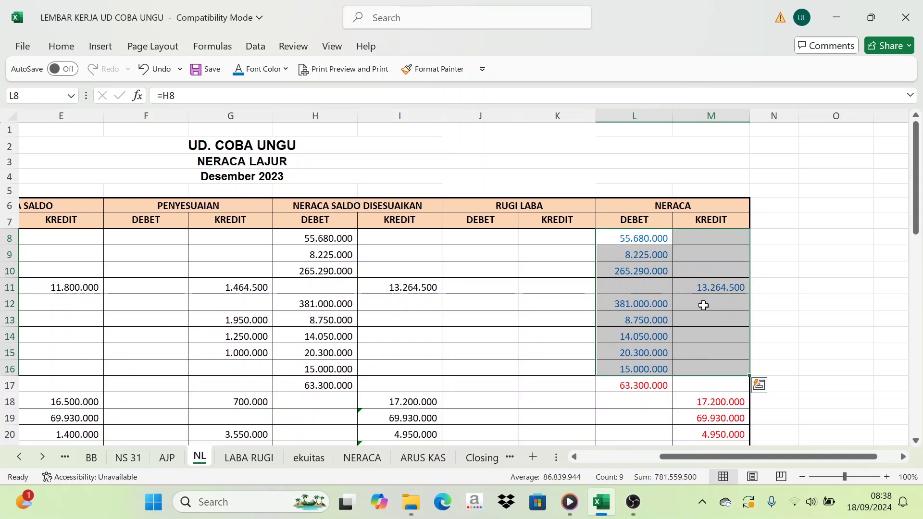
click(713, 291)
drag(639, 241, 648, 368)
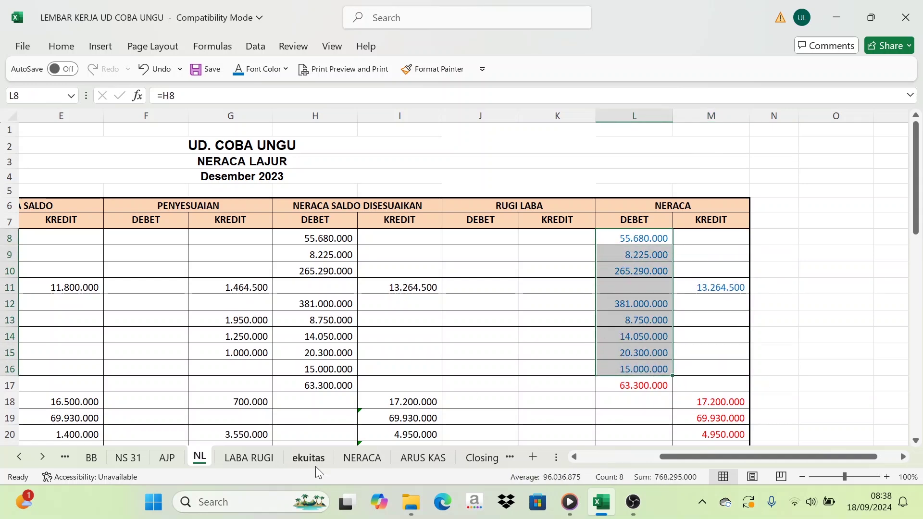
click(359, 458)
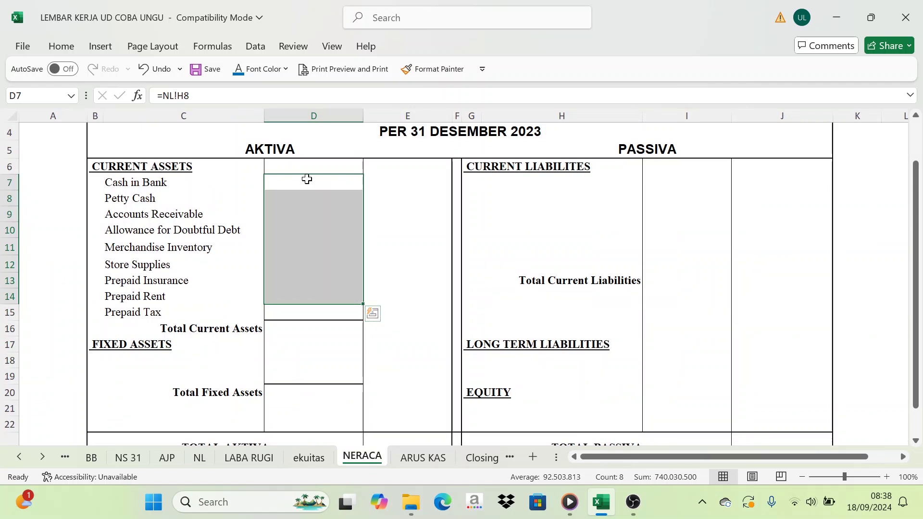
scroll(321, 198, up, 1)
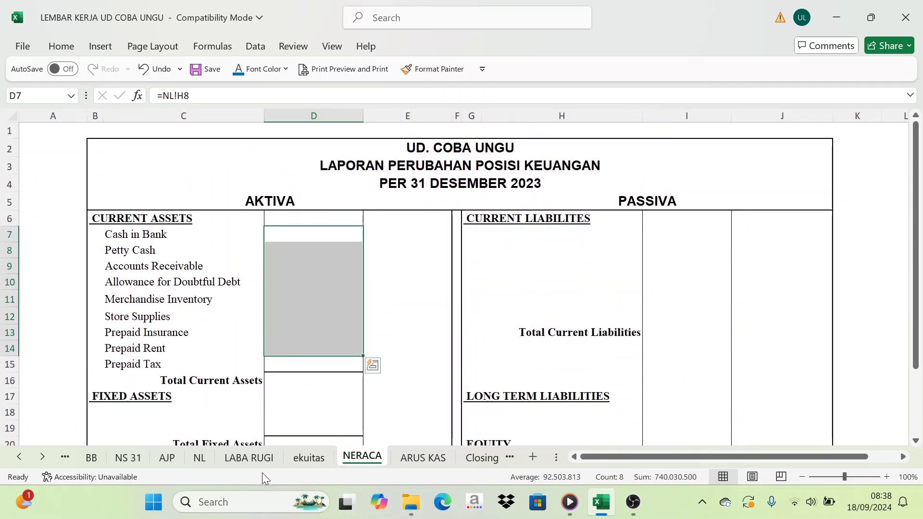
click(199, 457)
click(718, 289)
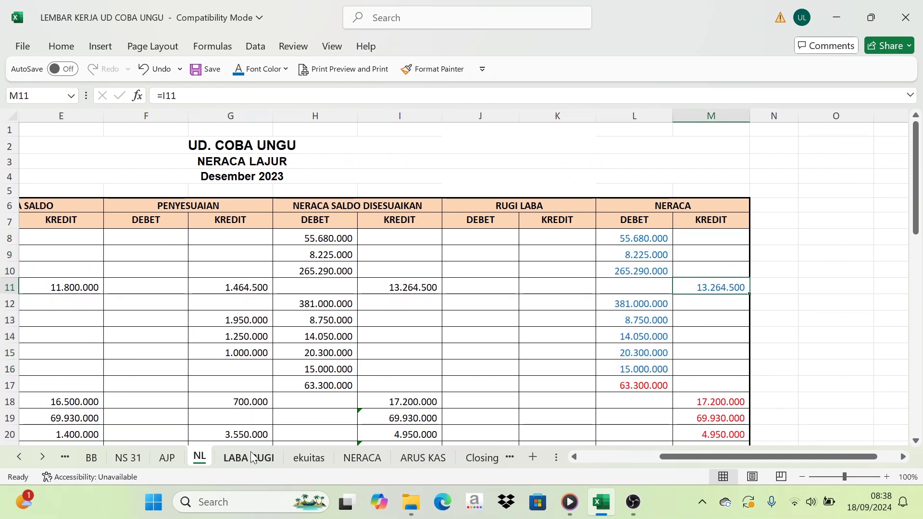
drag(620, 239, 702, 368)
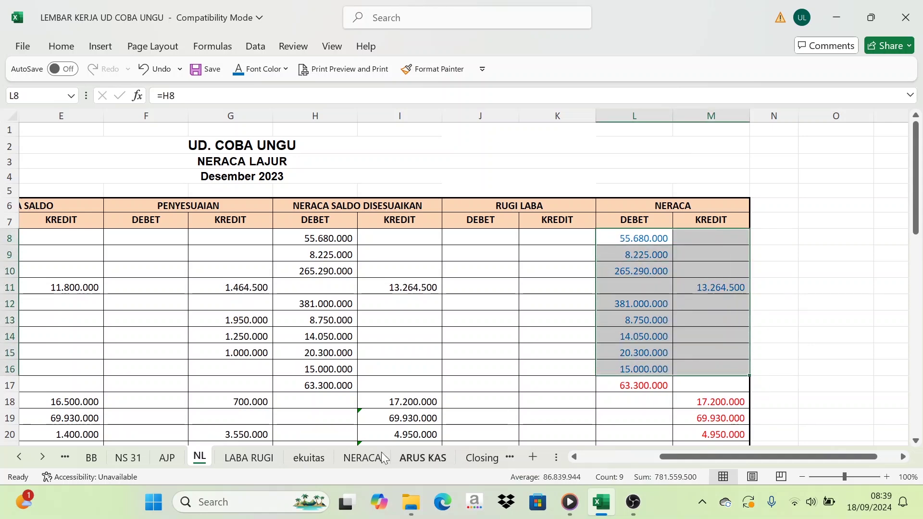
On the NERACA sheet, set the font colour of the current asset amounts in D7:D14 to automatic.
click(359, 458)
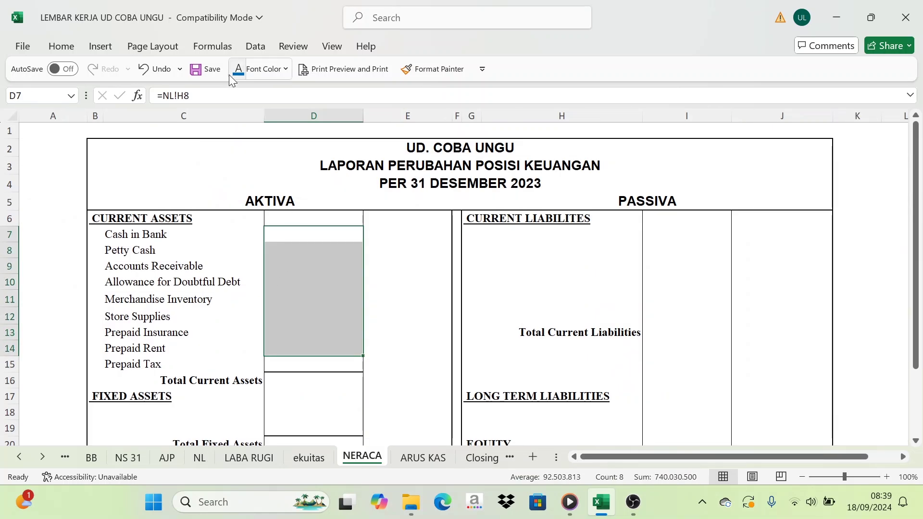
click(286, 69)
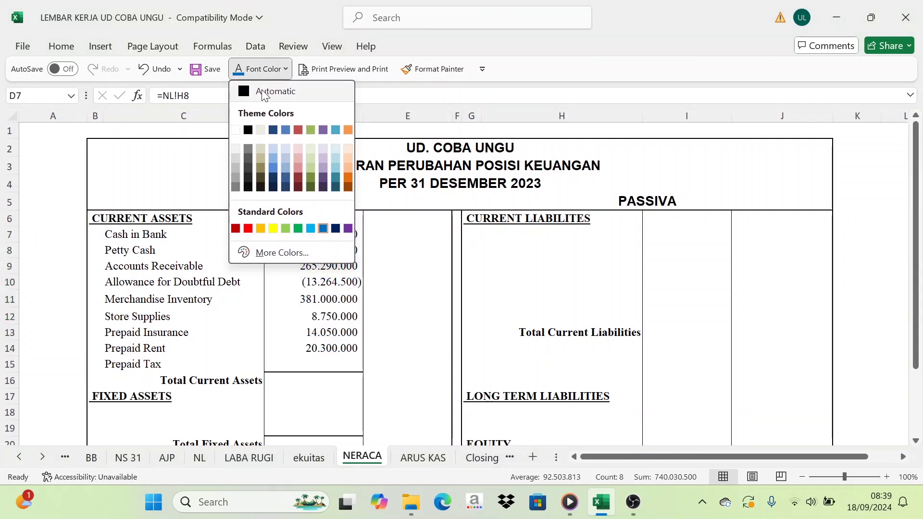
click(262, 90)
click(389, 308)
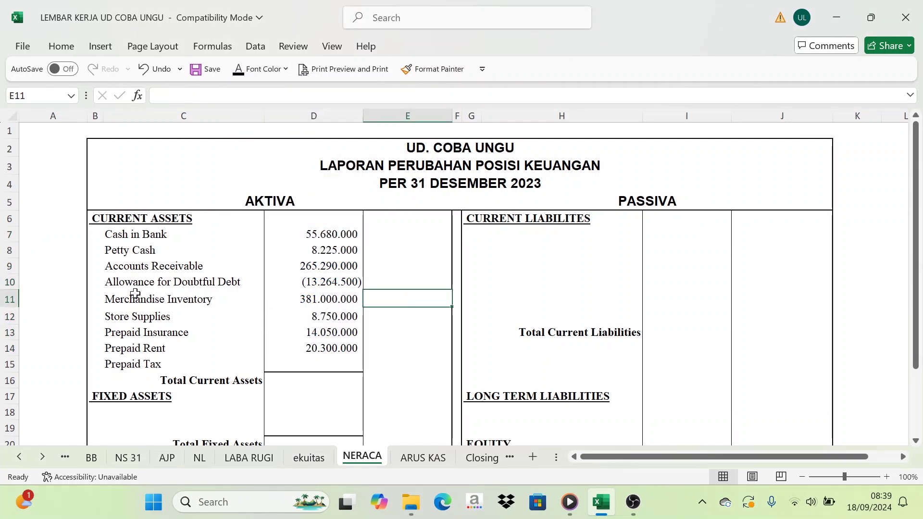
Compare the Allowance for Doubtful Debt formula in D10 on the NERACA sheet with its credit balance in row 11 of NL.
click(332, 283)
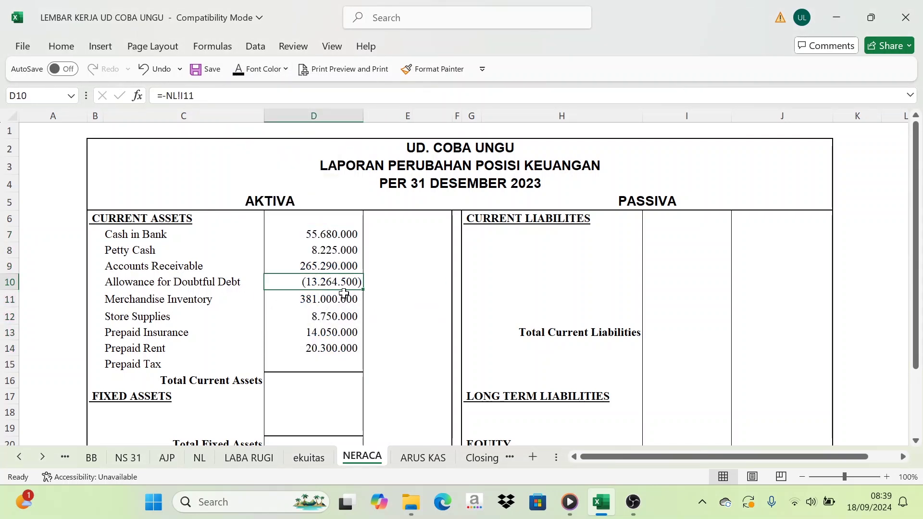
click(201, 459)
click(714, 293)
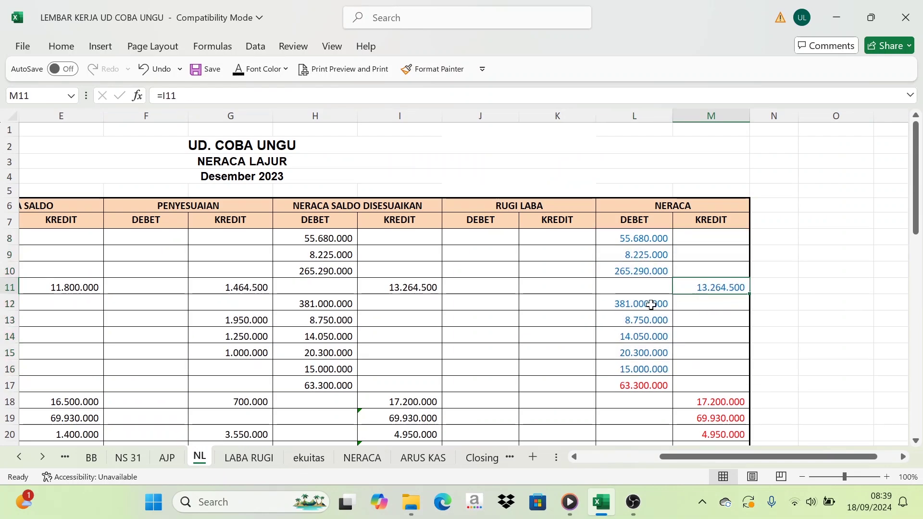
drag(675, 288, 43, 288)
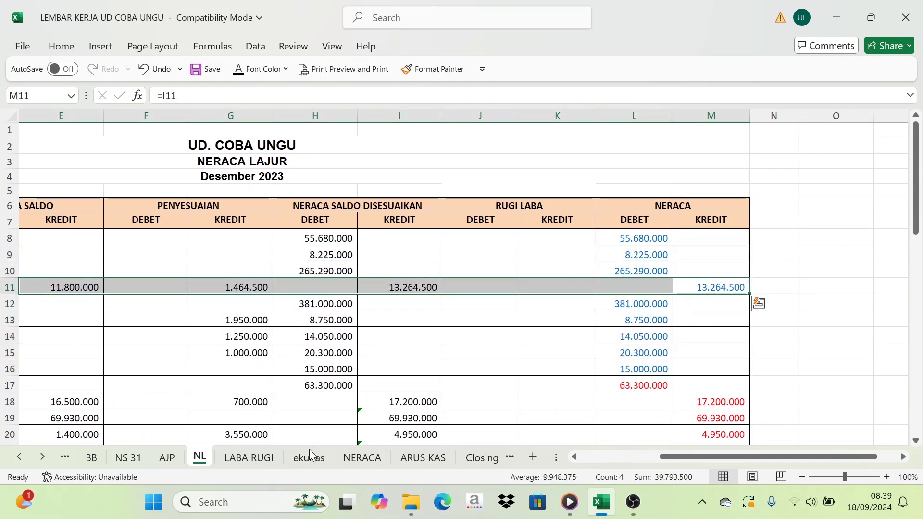
drag(727, 457, 661, 461)
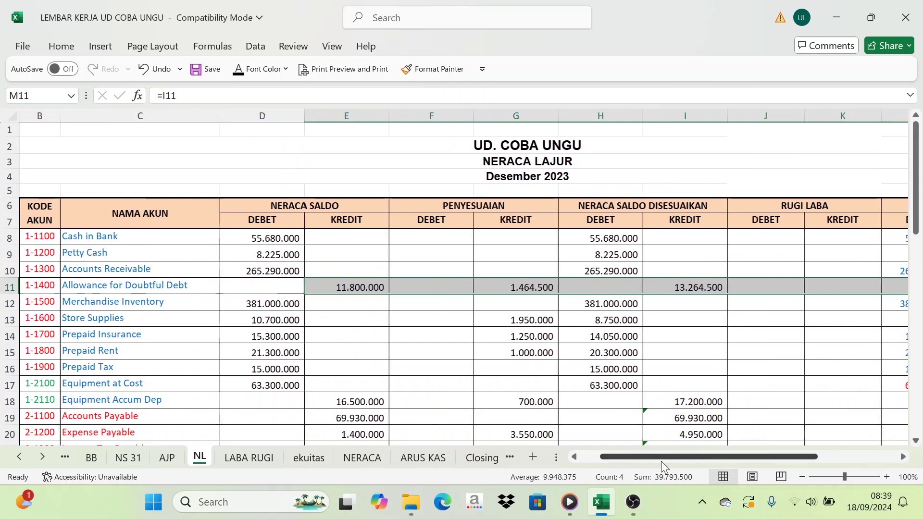
click(360, 457)
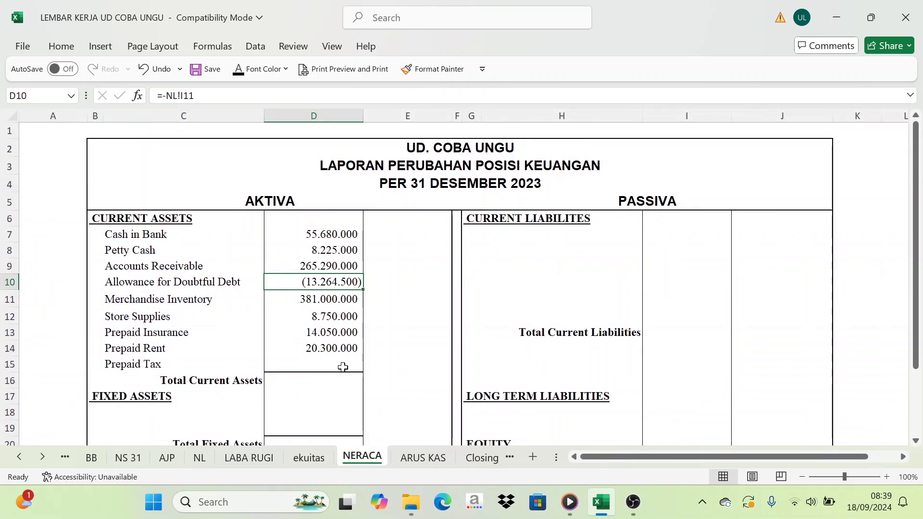
click(314, 297)
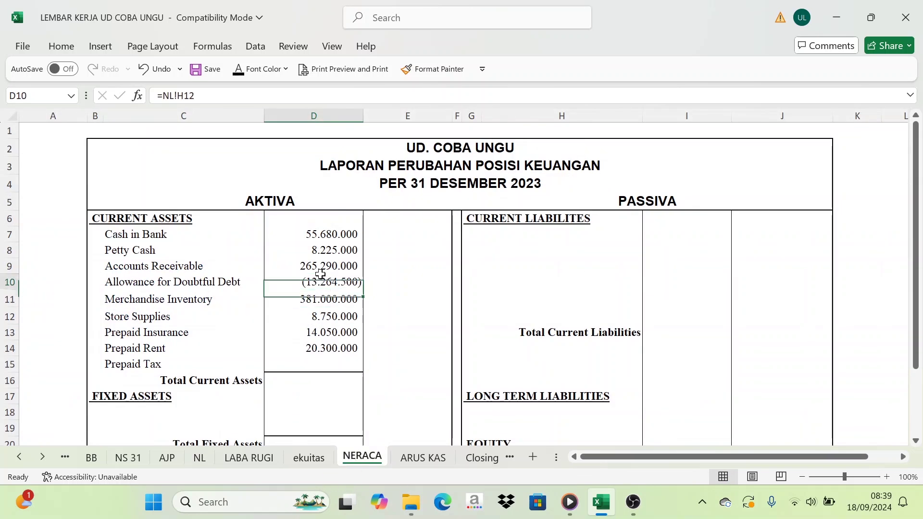
key(Up)
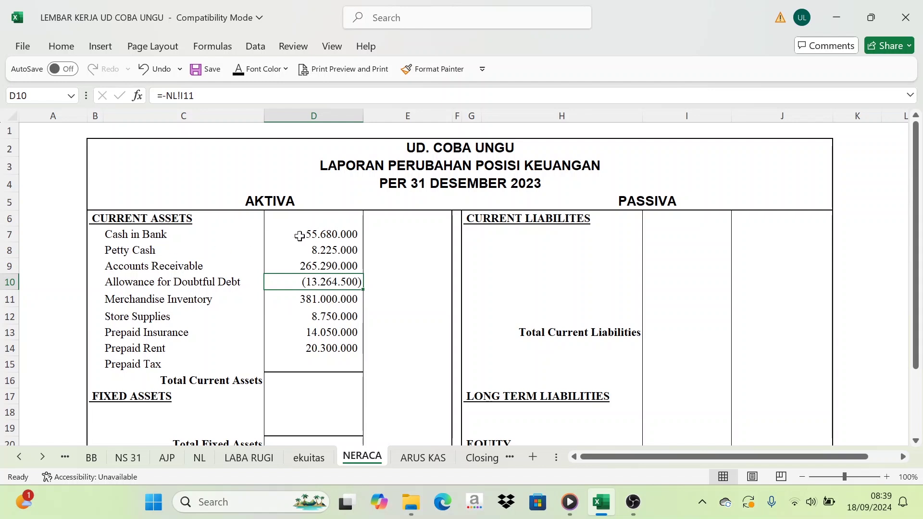
Set the font colour of the current asset amounts in D7:D15, including Prepaid Tax, to automatic.
drag(331, 234, 313, 364)
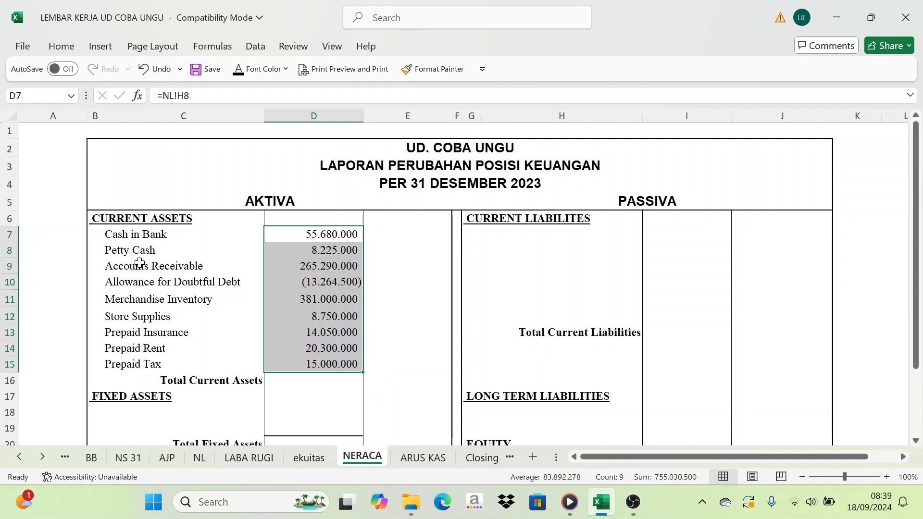
Set the font colour of the Total Current Assets amount in E16 on the NERACA sheet to automatic.
click(362, 395)
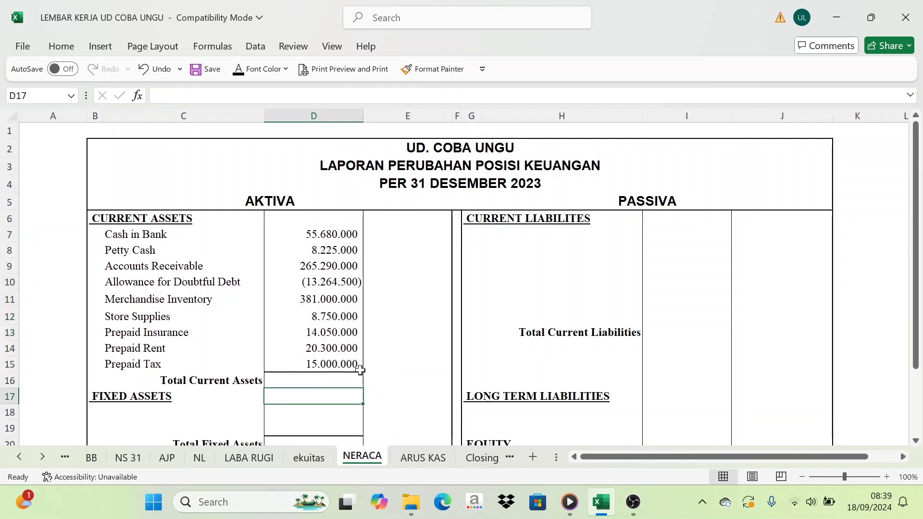
click(427, 380)
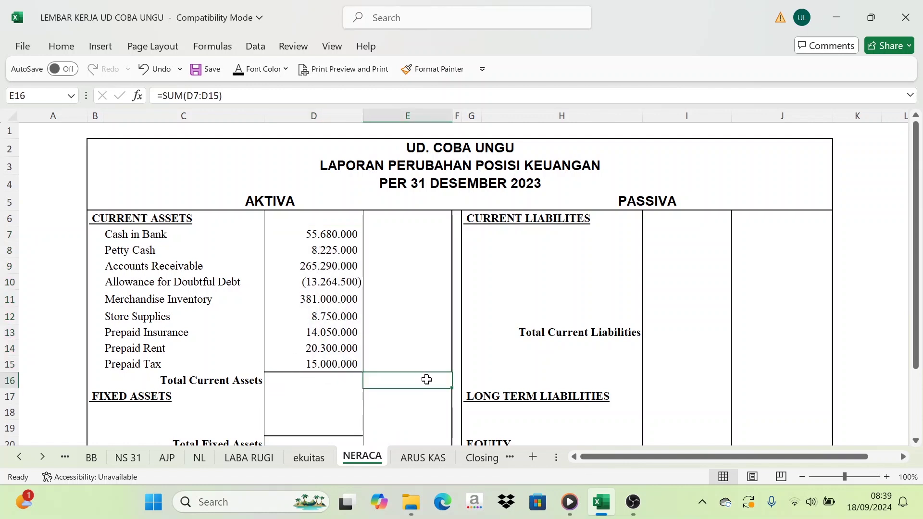
click(237, 68)
drag(319, 238, 323, 365)
click(412, 383)
scroll(397, 368, down, 2)
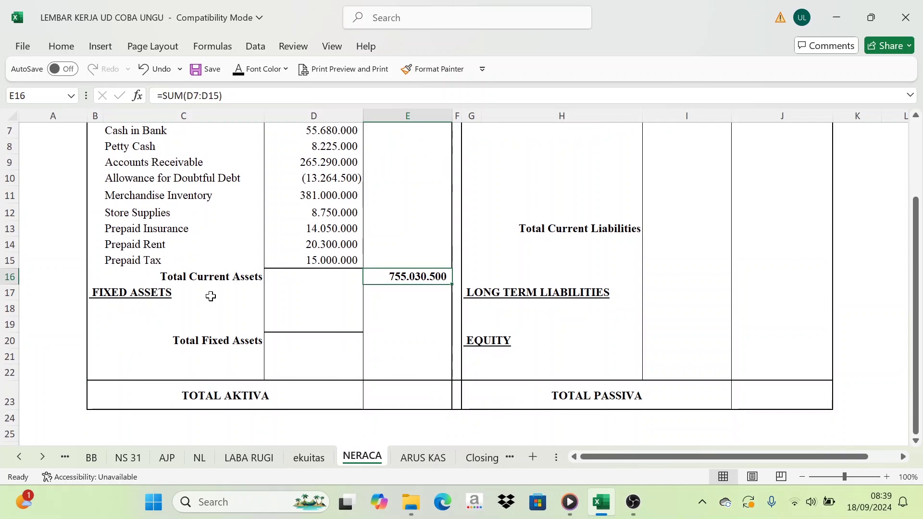
On the NL sheet, set the font colour of the Equipment at Cost and Equipment Accum Dep codes and names in B17:C18 to green.
click(200, 458)
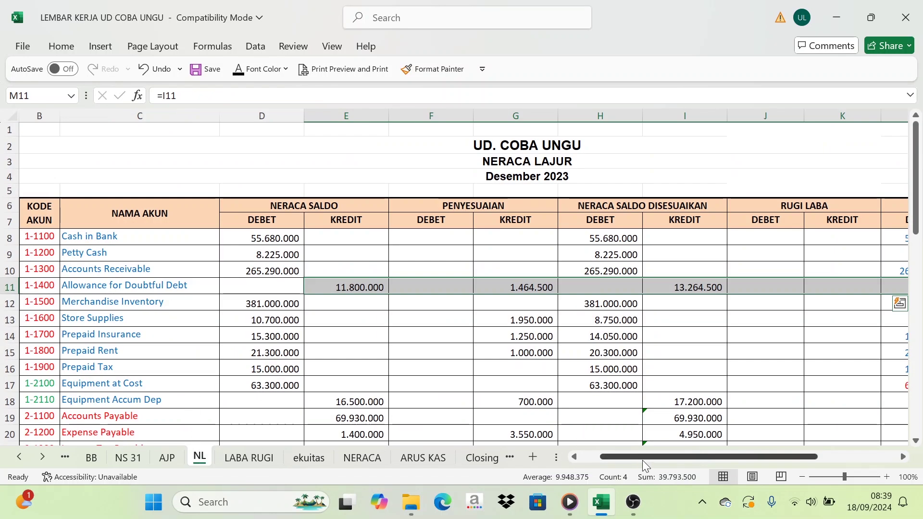
drag(642, 459, 628, 460)
scroll(67, 386, down, 1)
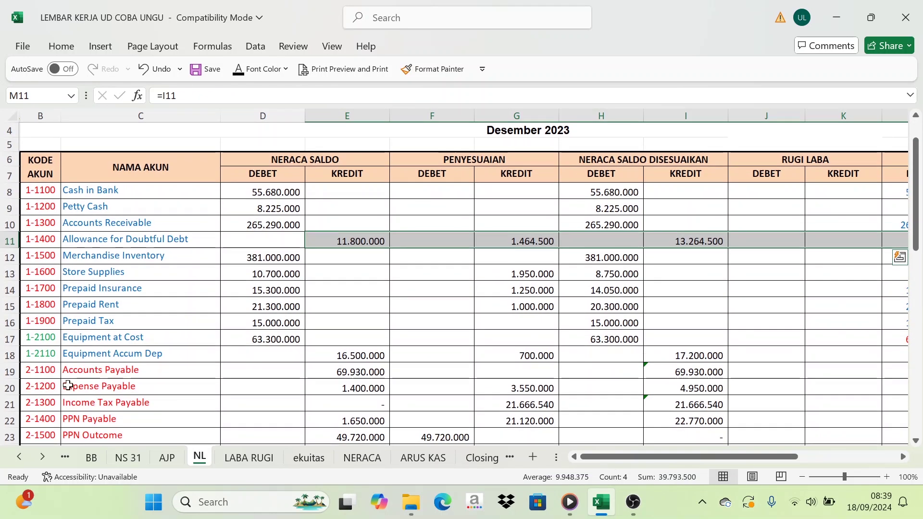
drag(40, 340, 41, 354)
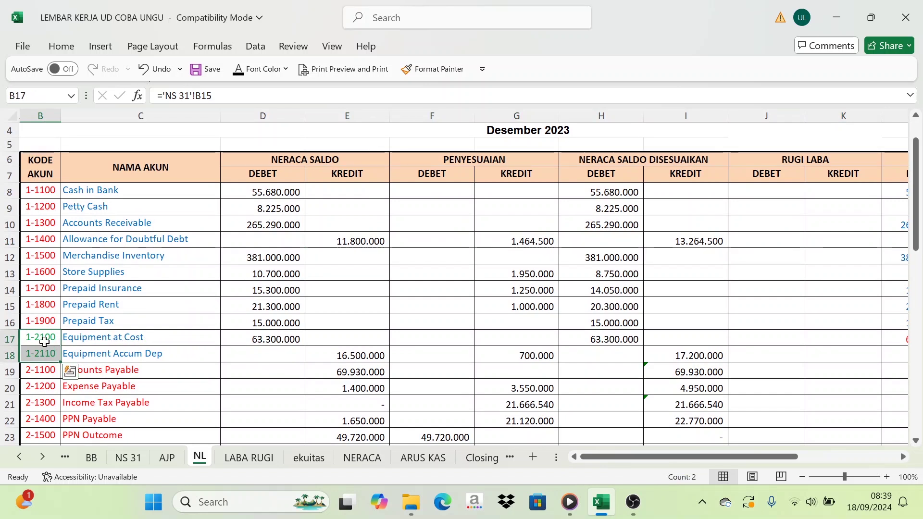
drag(43, 337, 98, 351)
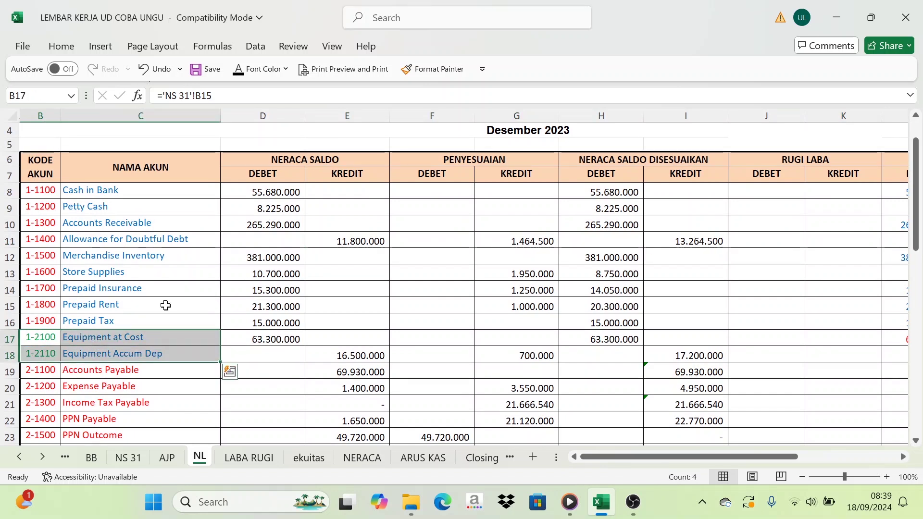
click(284, 71)
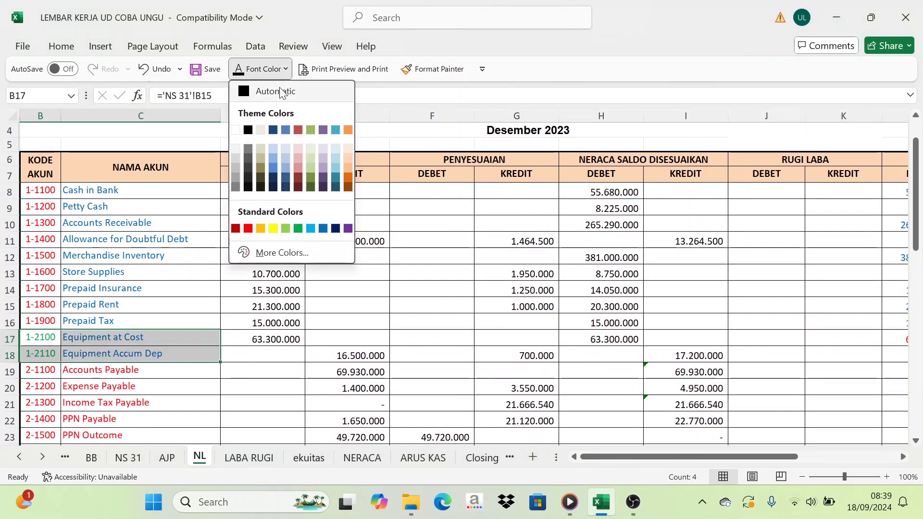
click(295, 226)
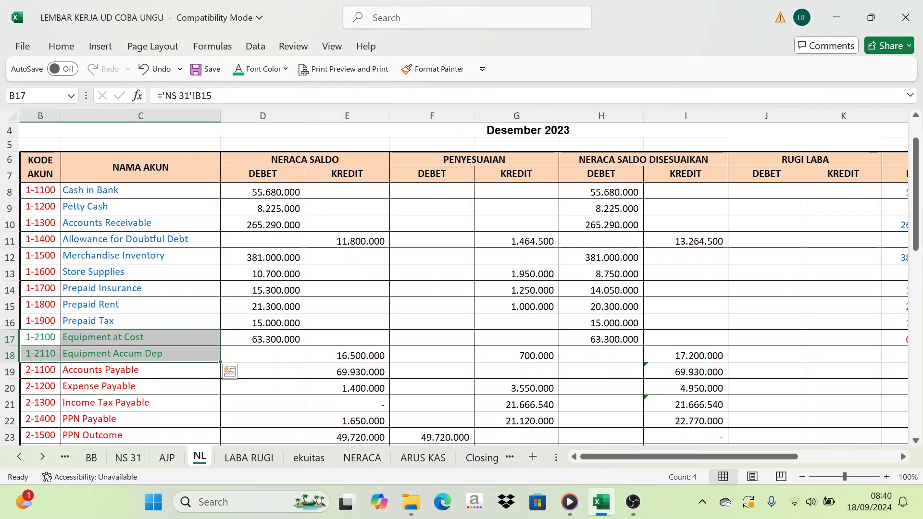
On the NERACA sheet, set the font colour of the fixed asset account names in C18:C19 to automatic.
click(340, 463)
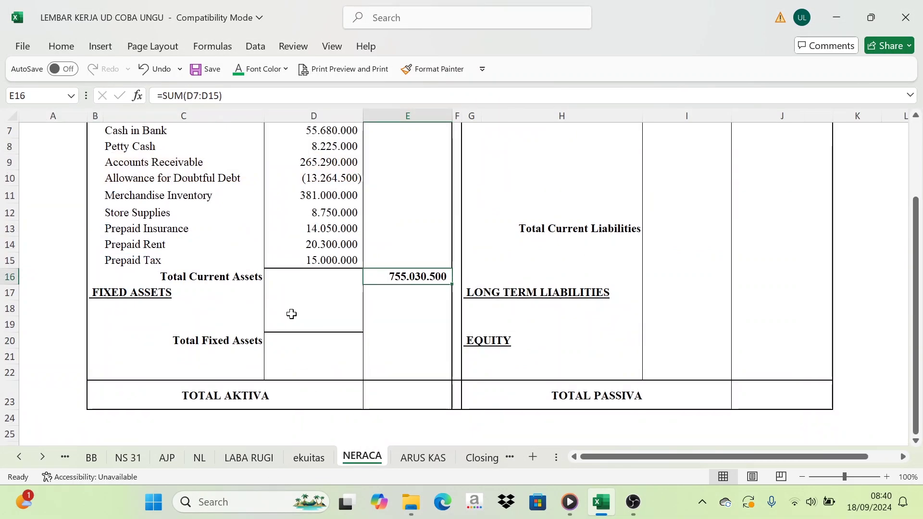
drag(130, 307, 124, 319)
key(ctrl+v)
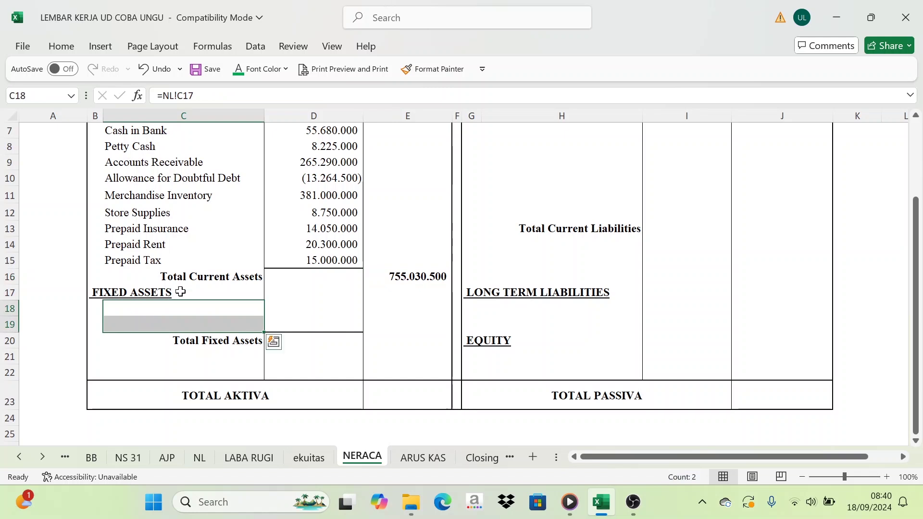
click(286, 68)
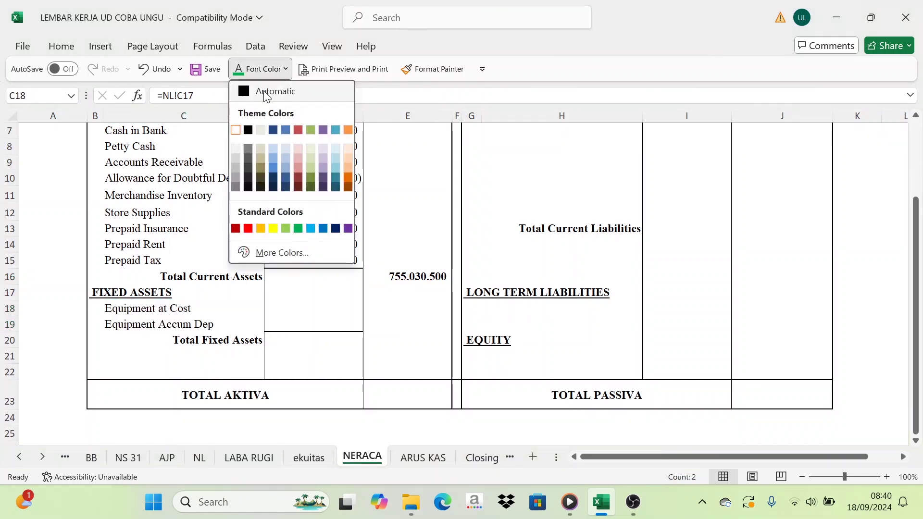
click(272, 90)
drag(280, 287, 308, 317)
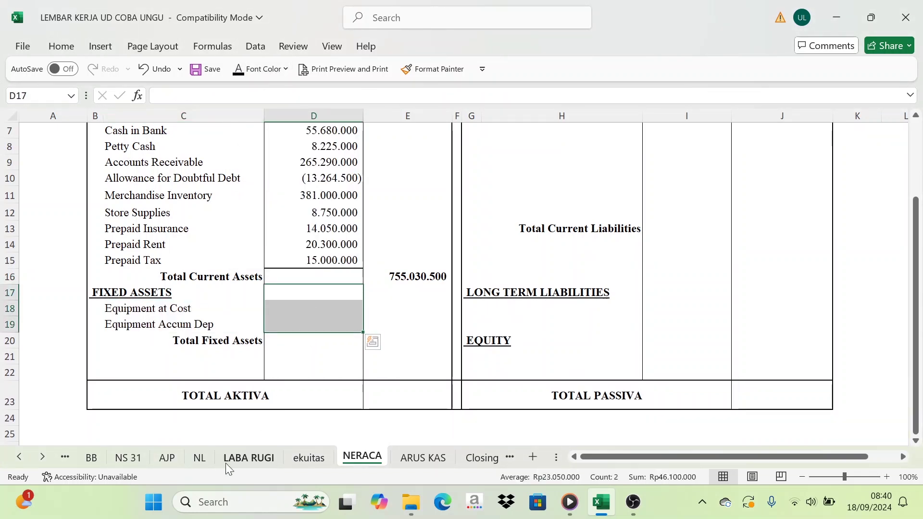
On the NL sheet, set the font colour of the two equipment balances in the NERACA columns, L17:M18, to green.
click(200, 460)
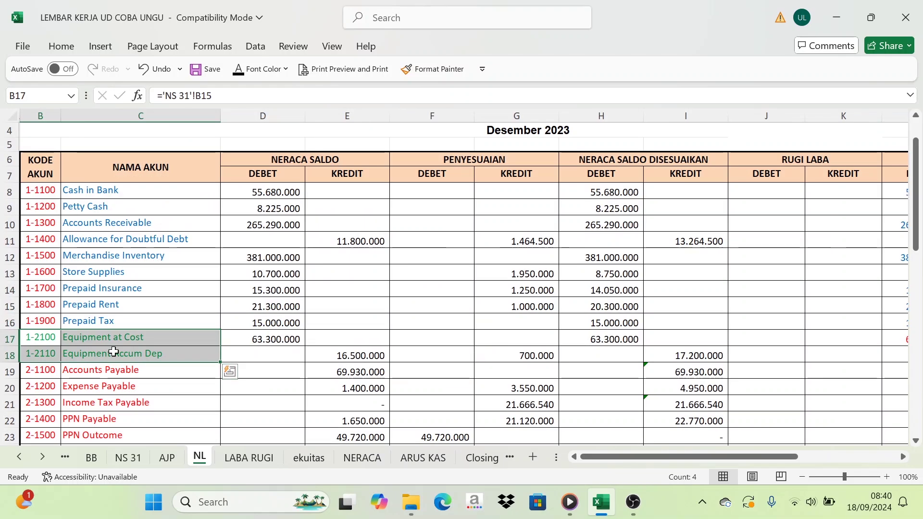
drag(8, 338, 9, 355)
drag(682, 457, 762, 457)
drag(632, 339, 680, 354)
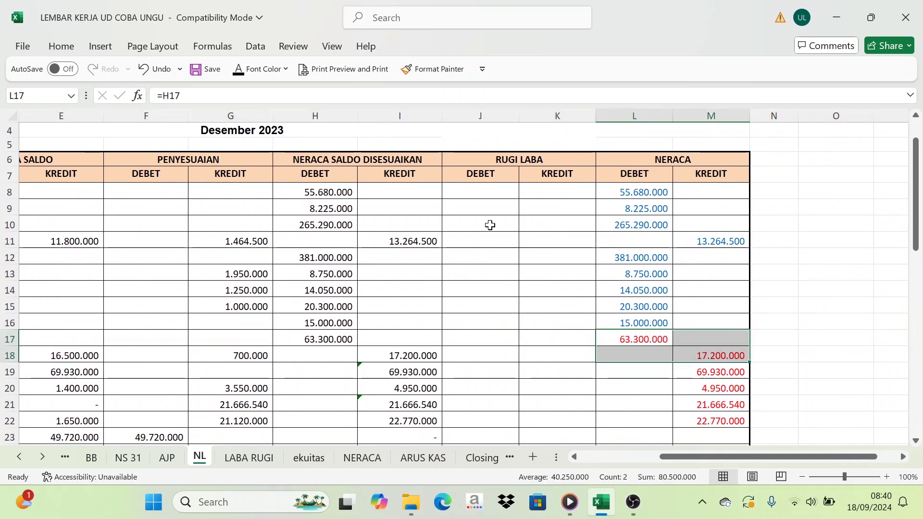
click(285, 70)
click(297, 227)
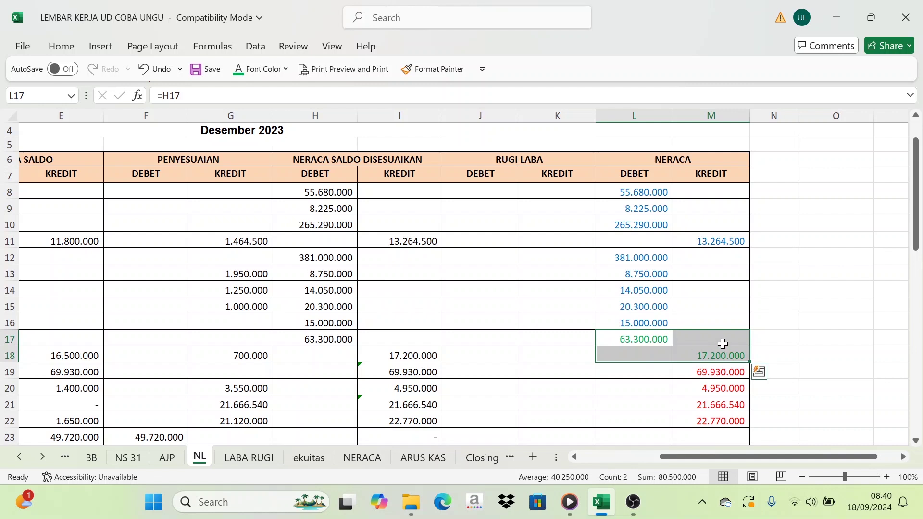
Examine on which side, debit or credit, each of the two equipment balances stands in the NERACA columns of NL.
click(649, 337)
click(728, 350)
click(644, 340)
click(701, 353)
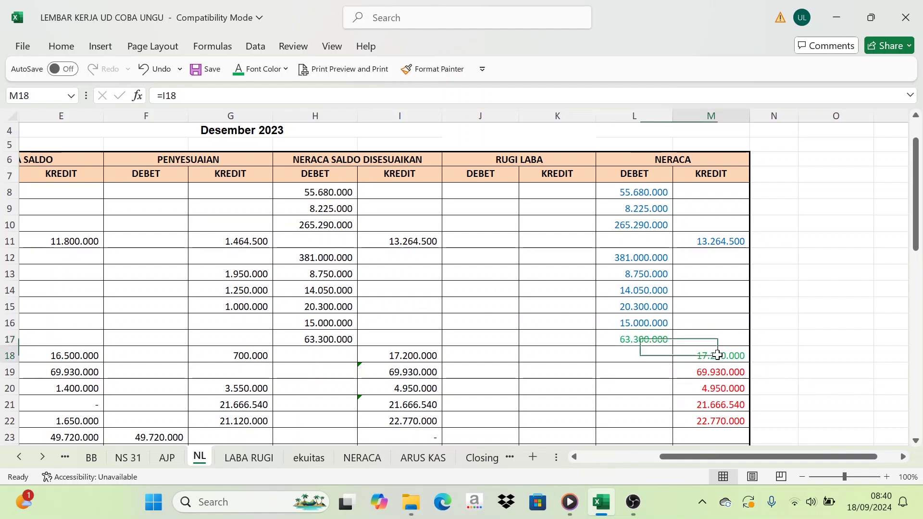
click(648, 343)
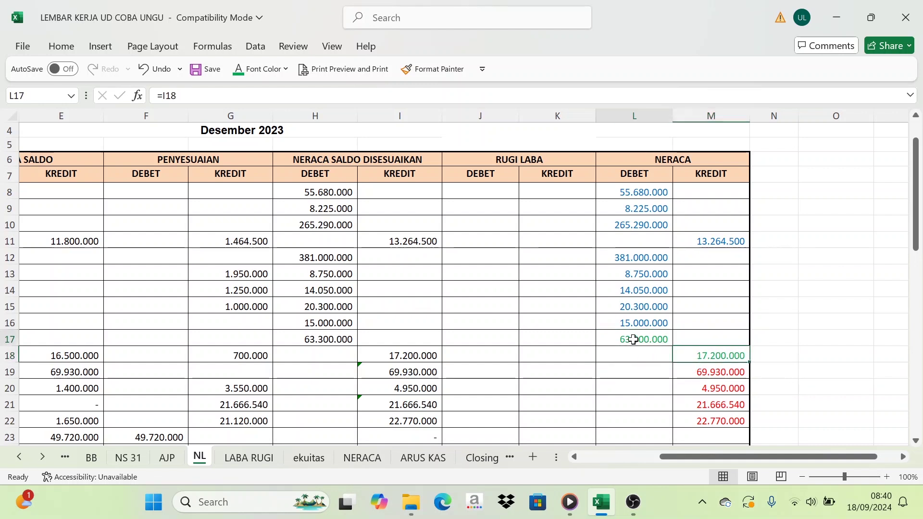
click(717, 352)
click(650, 340)
click(710, 355)
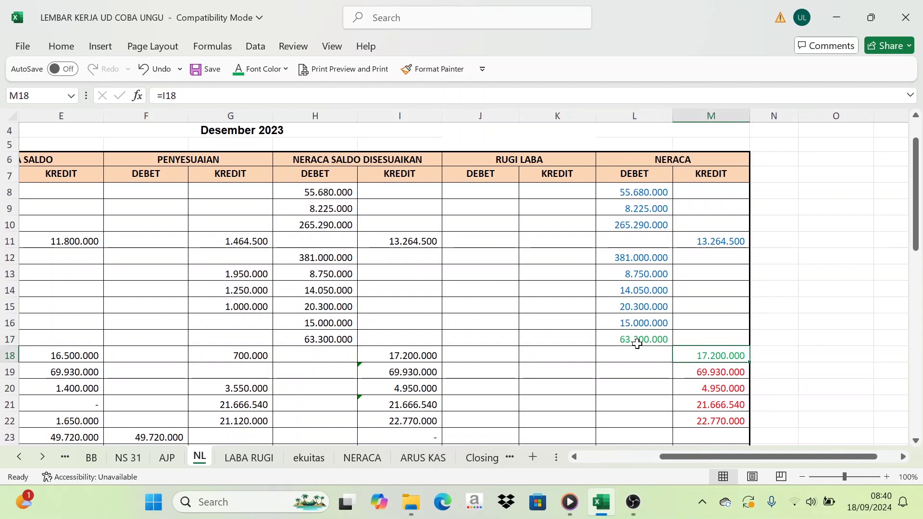
click(637, 343)
click(696, 354)
drag(716, 457, 578, 456)
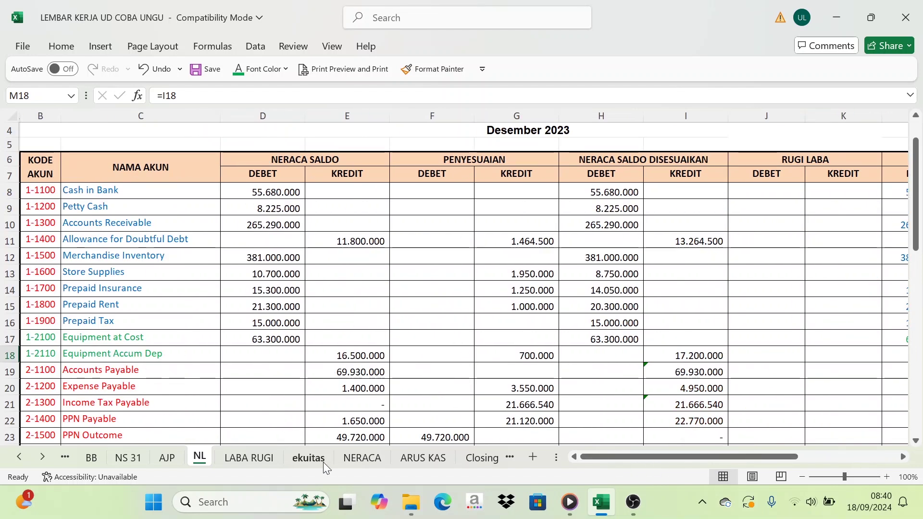
drag(703, 456, 786, 456)
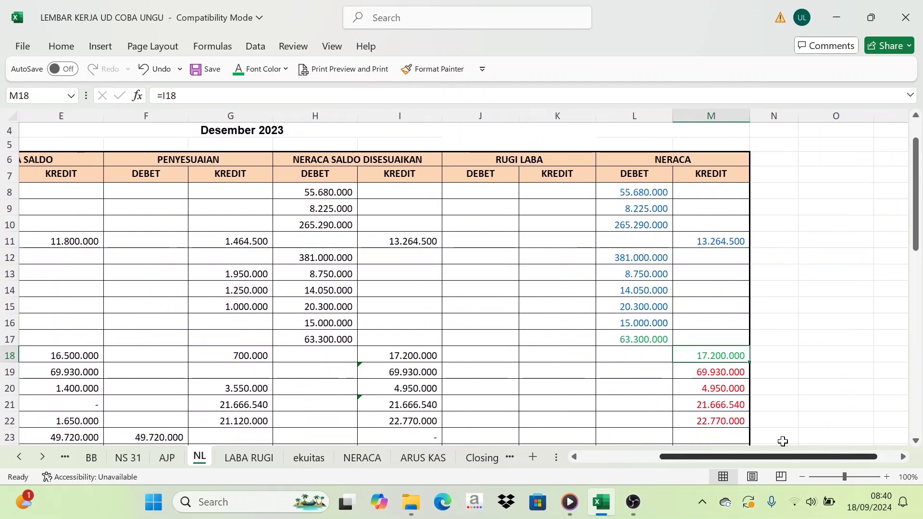
On the NERACA sheet, set the font colour of D17:D19 to automatic and check the Equipment Accum Dep formula in D19.
click(361, 457)
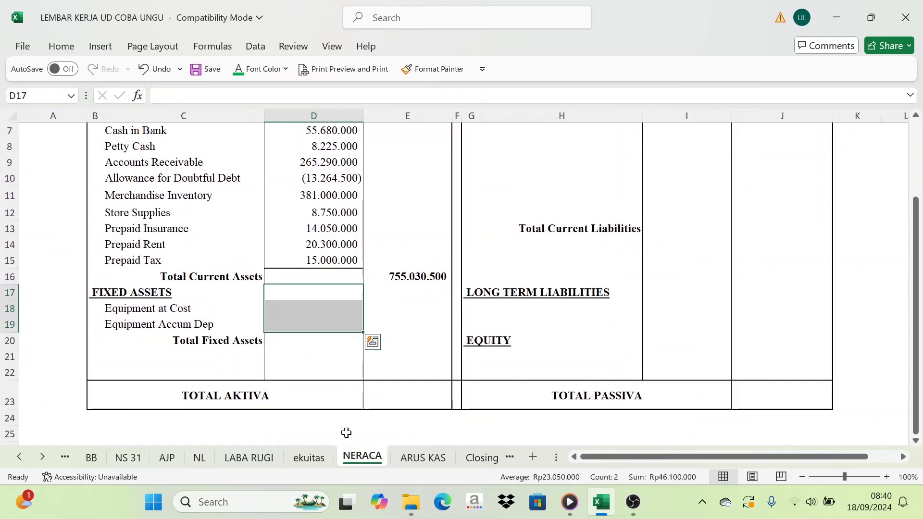
click(285, 70)
click(257, 89)
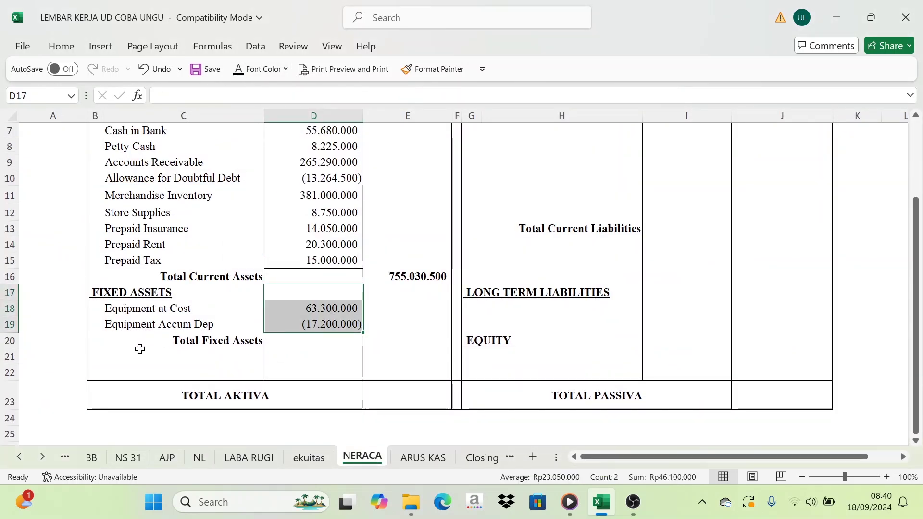
click(202, 329)
click(308, 329)
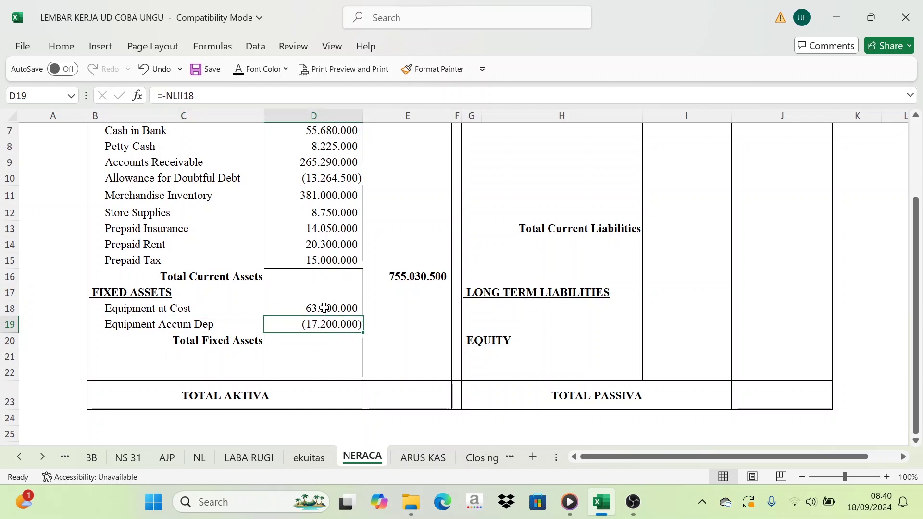
Set the font colour of the Total Fixed Assets amount in E20 to automatic.
drag(324, 308, 322, 317)
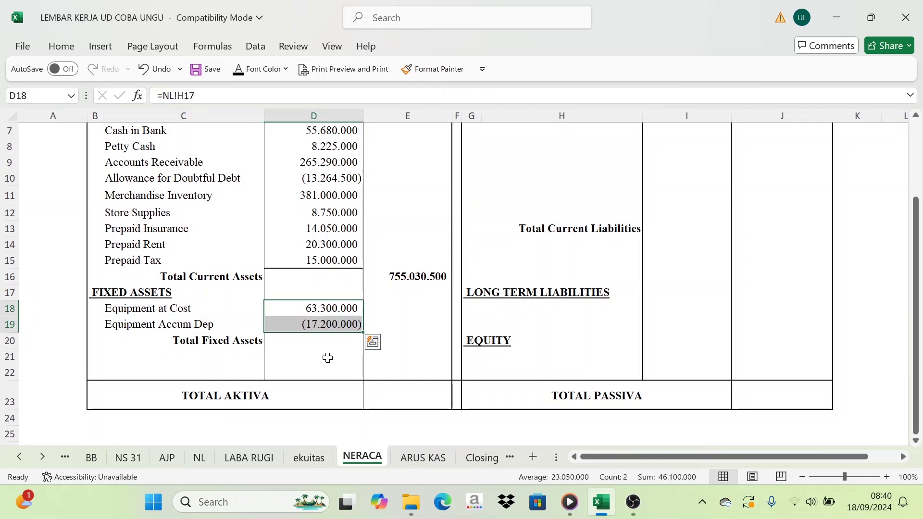
click(327, 356)
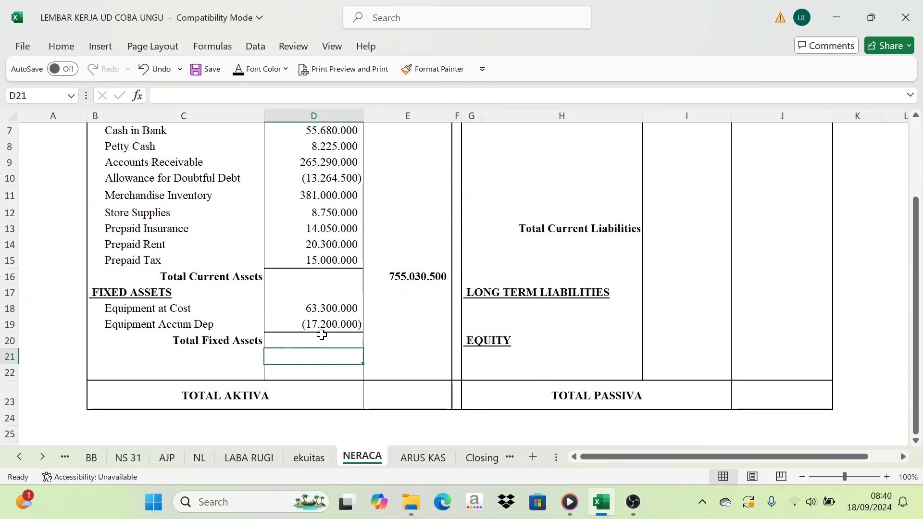
click(413, 338)
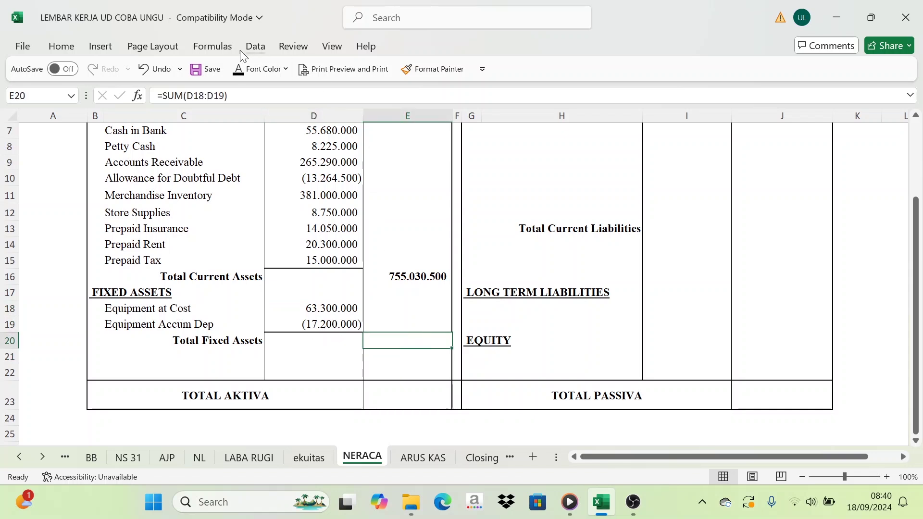
click(235, 69)
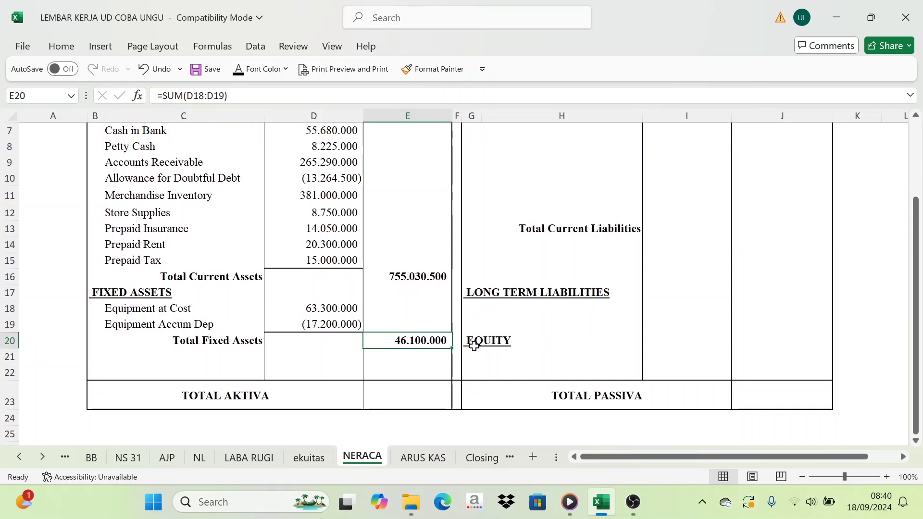
Review the current and fixed asset totals in E16:E20, and set the font colour of the TOTAL AKTIVA amount in E23 to automatic.
click(531, 336)
scroll(408, 298, up, 2)
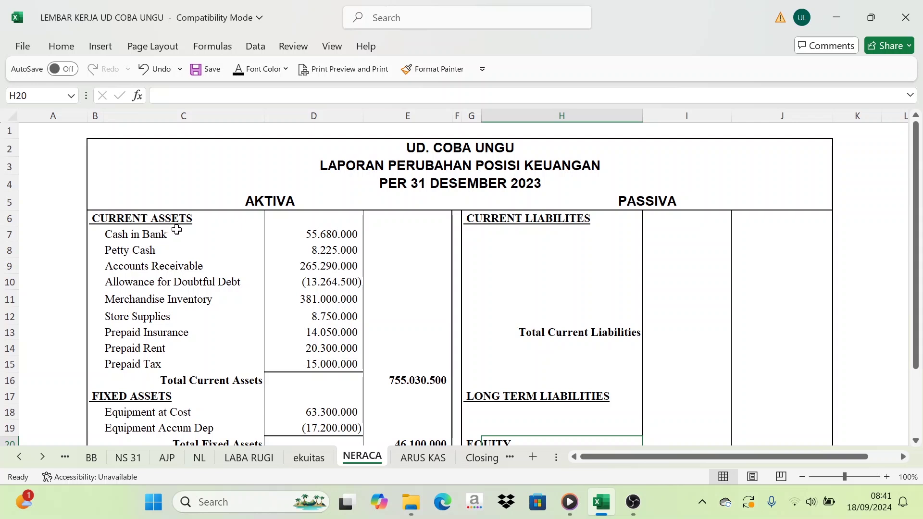
scroll(177, 229, down, 2)
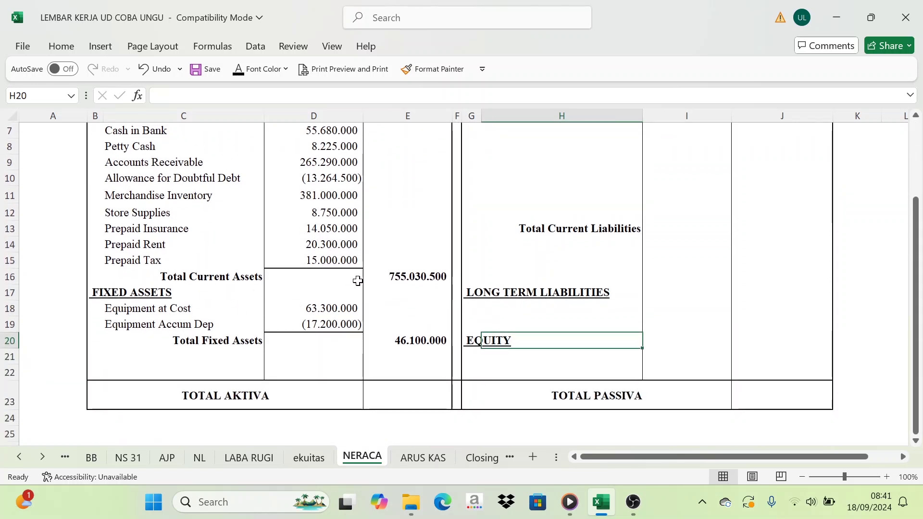
click(423, 281)
click(119, 292)
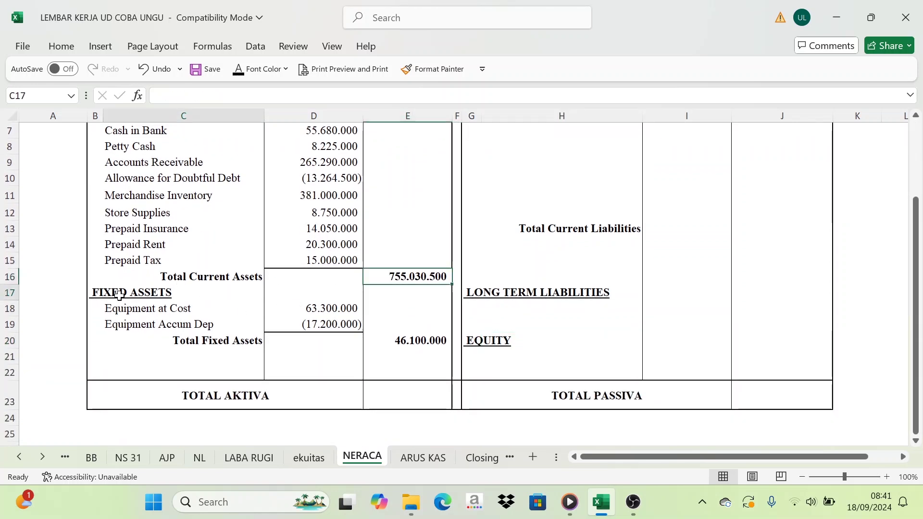
drag(417, 276, 416, 340)
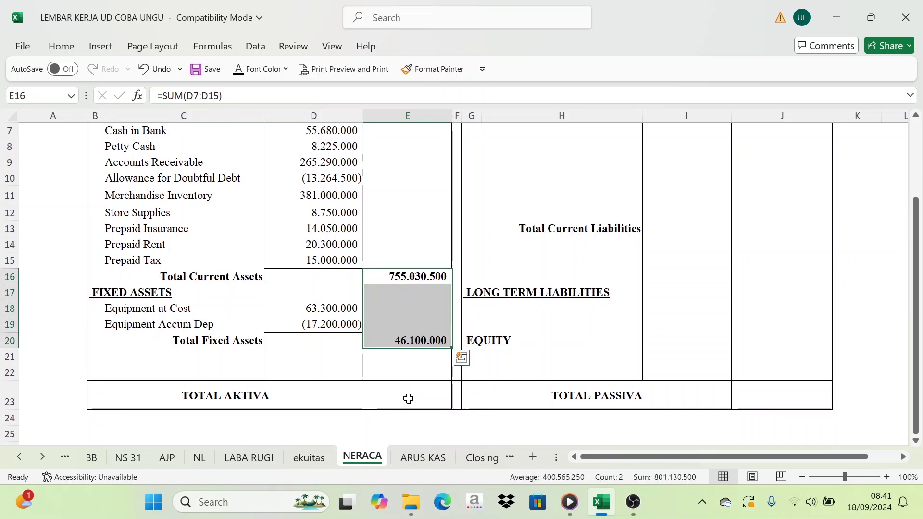
click(408, 398)
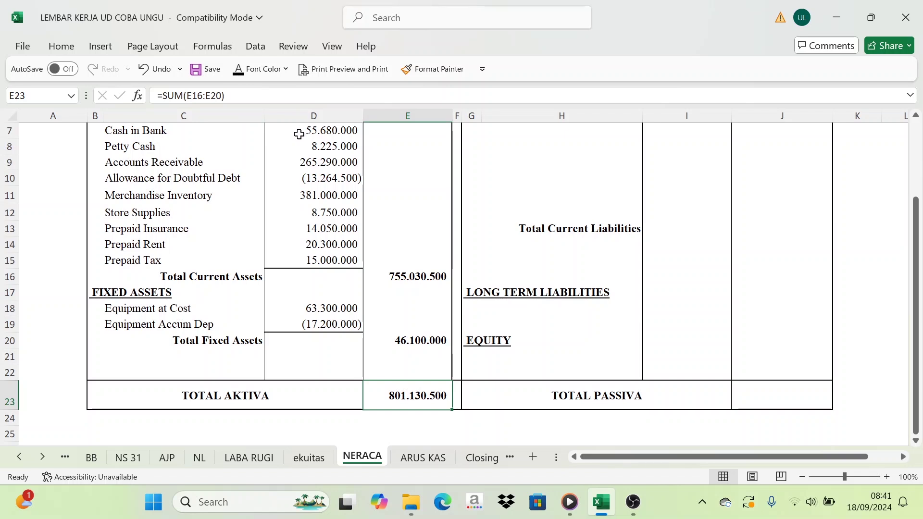
scroll(383, 254, up, 2)
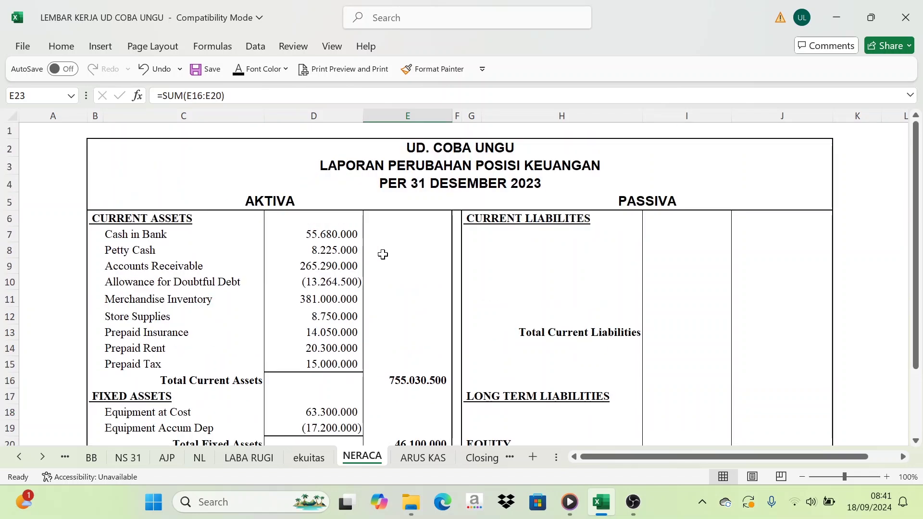
scroll(276, 227, down, 3)
scroll(290, 284, up, 3)
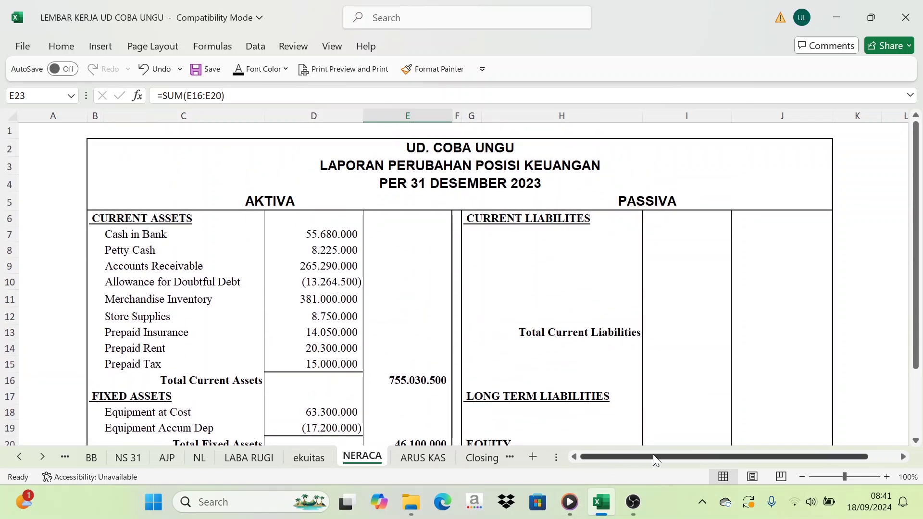
On the NL sheet, set the font colour of the liability account codes and names in B19:C25 to blue.
drag(652, 455, 681, 455)
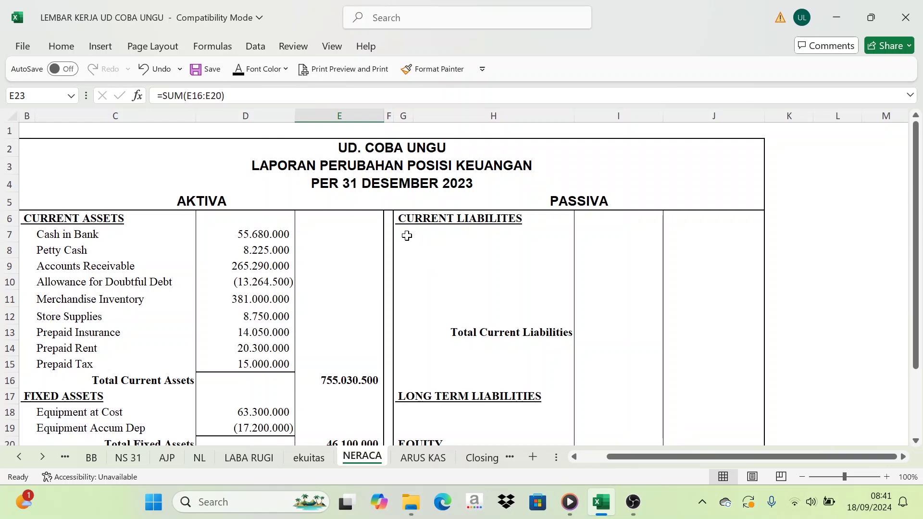
drag(406, 236, 486, 237)
click(486, 237)
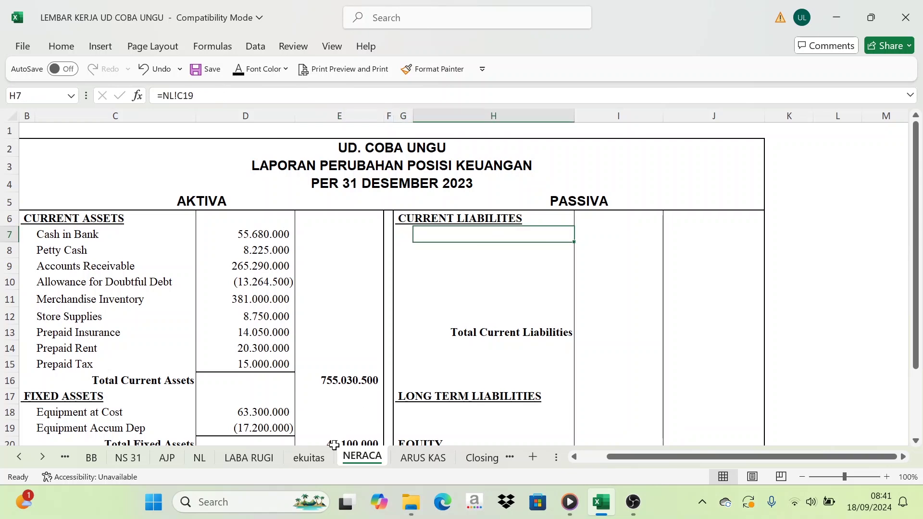
click(199, 458)
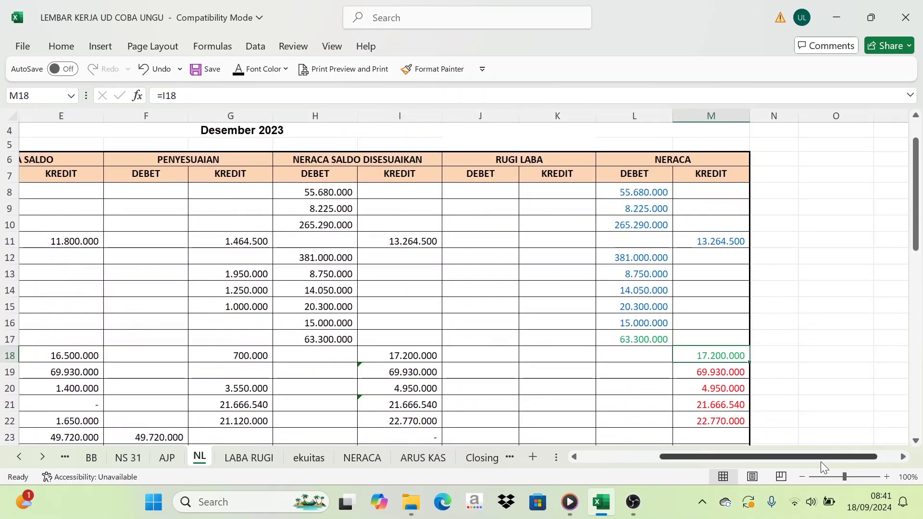
drag(820, 458, 741, 455)
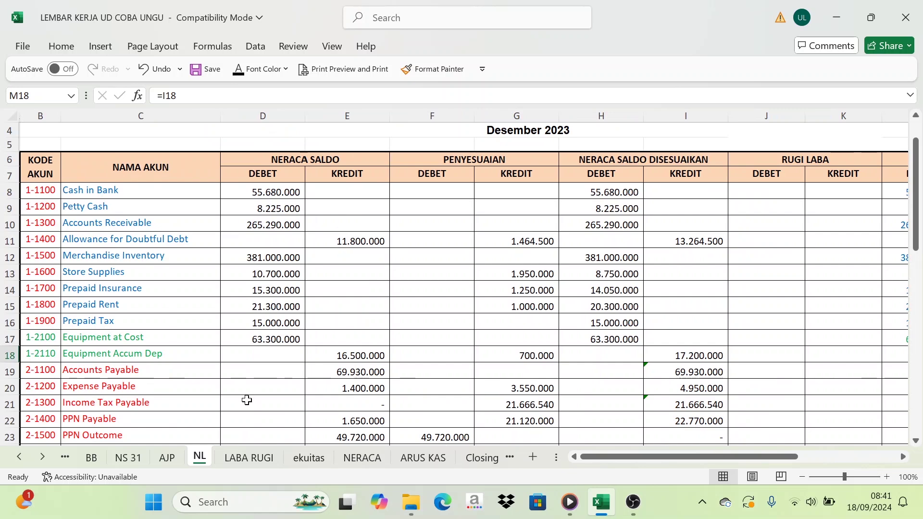
scroll(247, 400, down, 2)
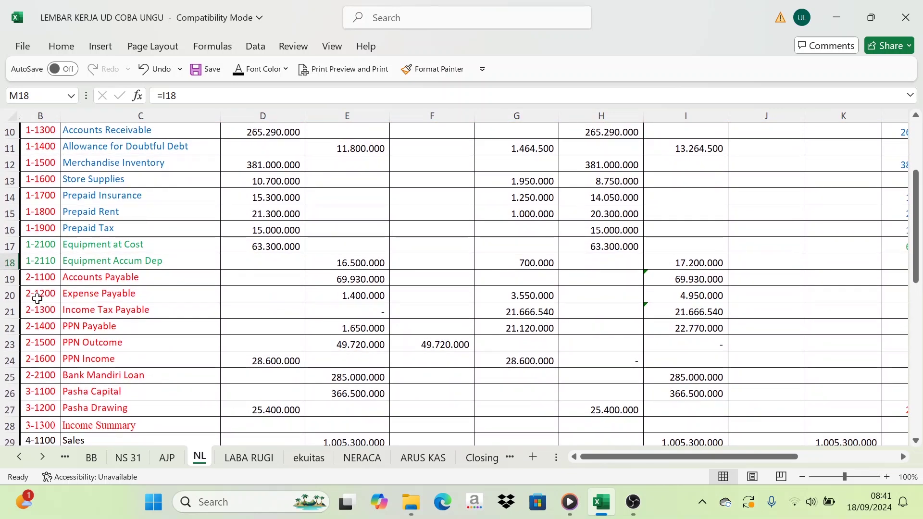
drag(35, 279, 102, 377)
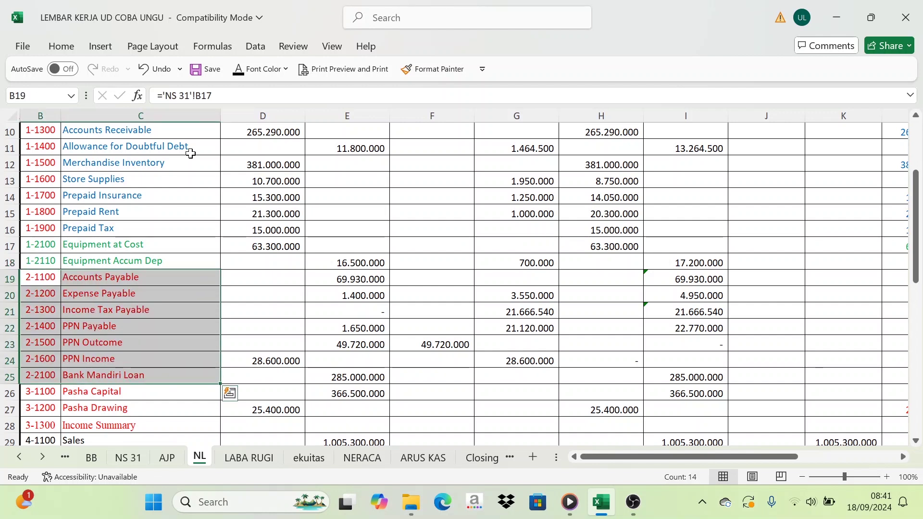
click(286, 69)
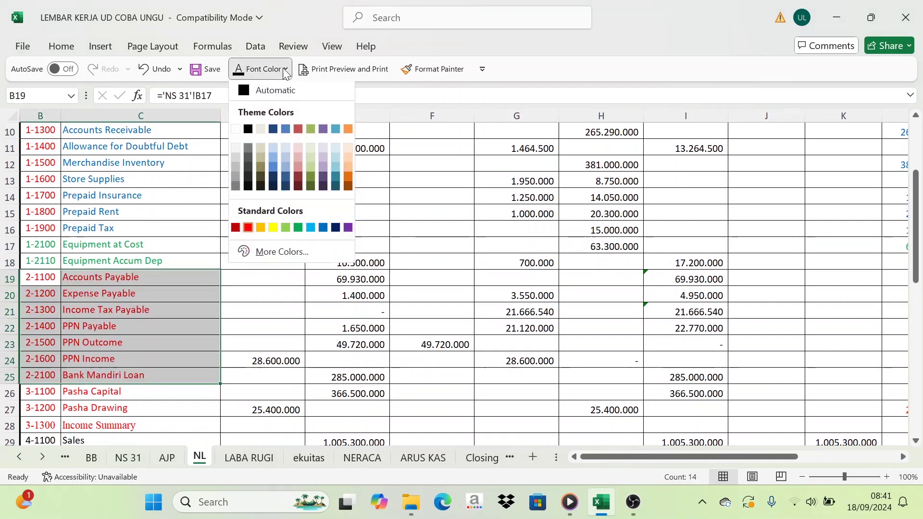
click(325, 233)
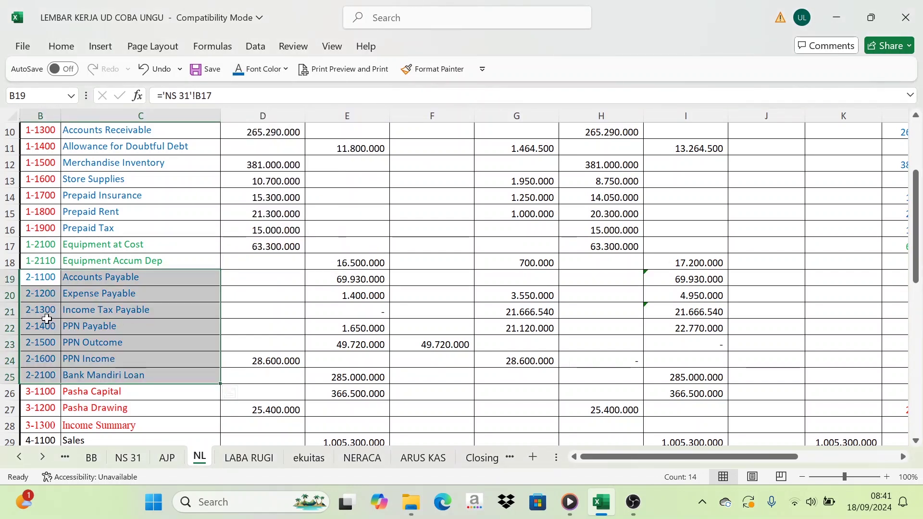
drag(51, 280, 139, 373)
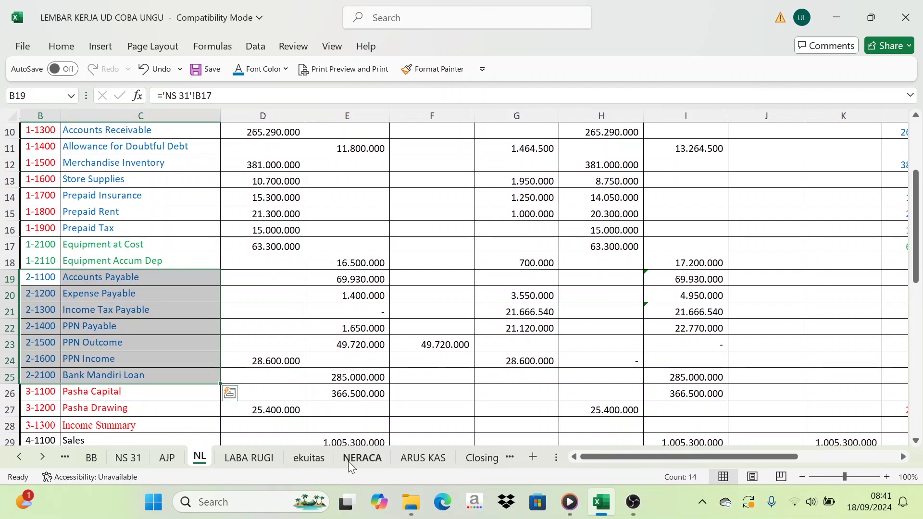
Check the liability headings on NERACA, and on NL set the font colour of the current liability codes in B19:B24 to red.
click(362, 458)
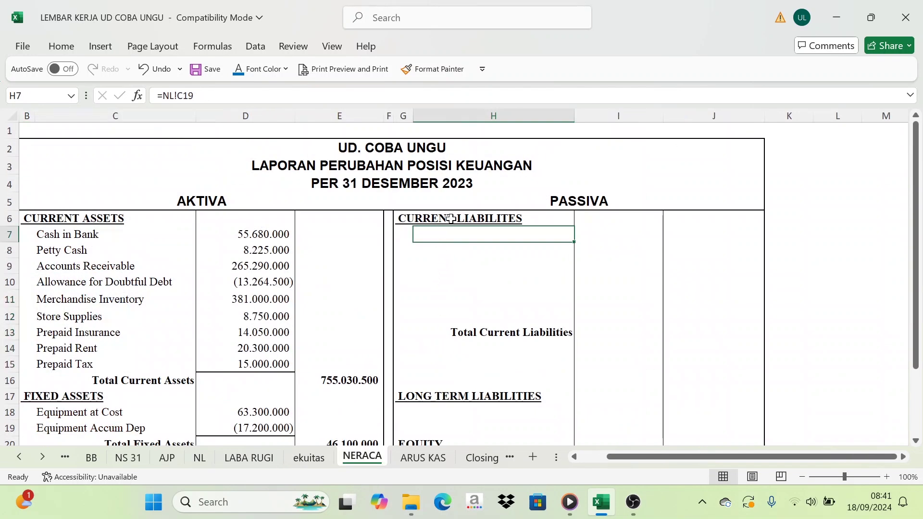
scroll(468, 352, down, 1)
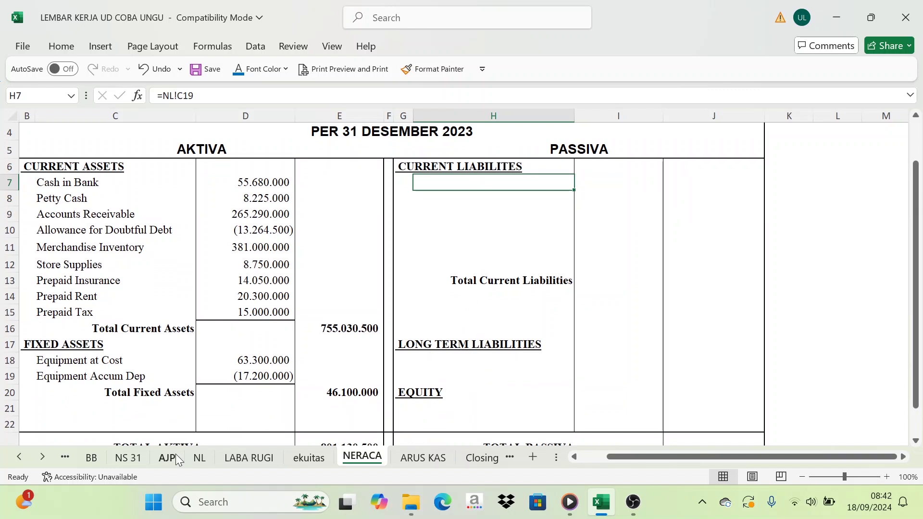
click(199, 457)
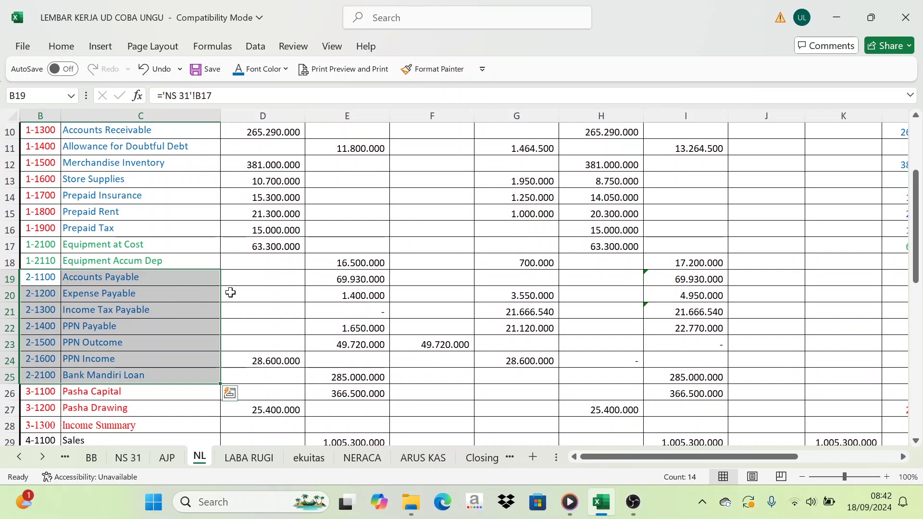
click(29, 277)
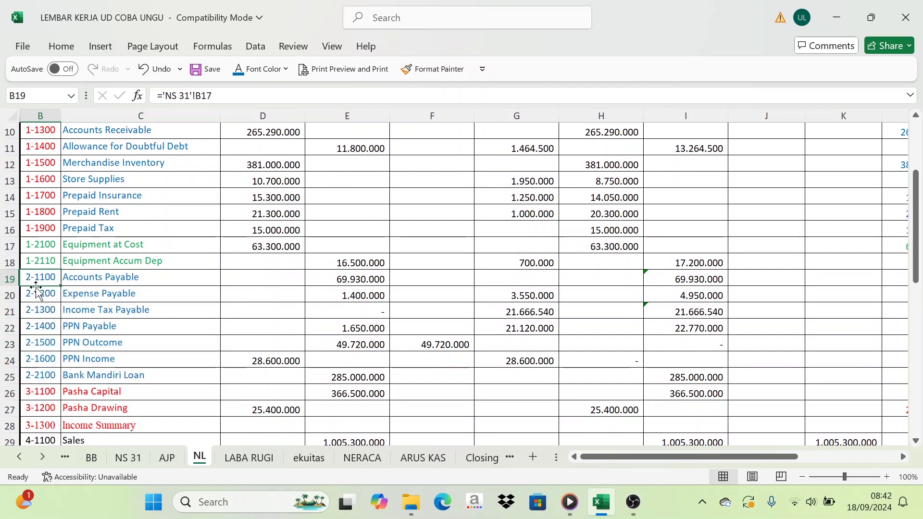
drag(42, 278, 57, 359)
click(277, 70)
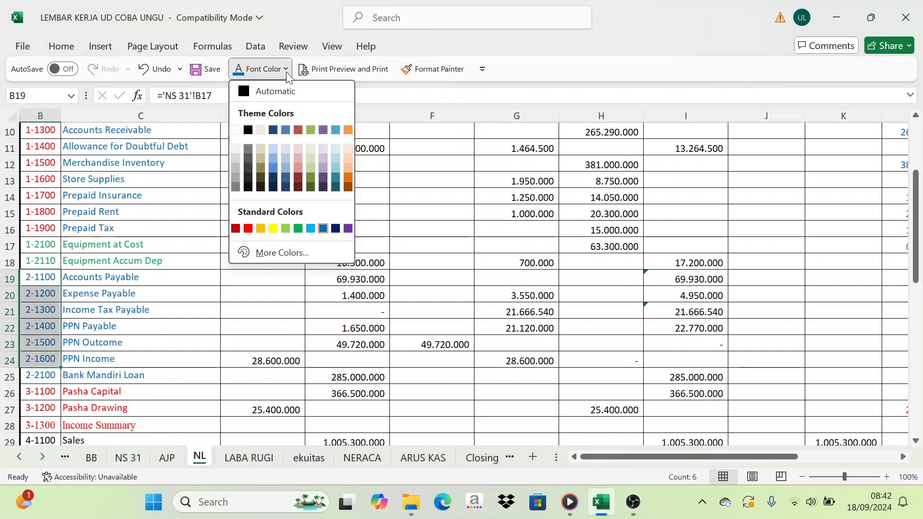
click(248, 229)
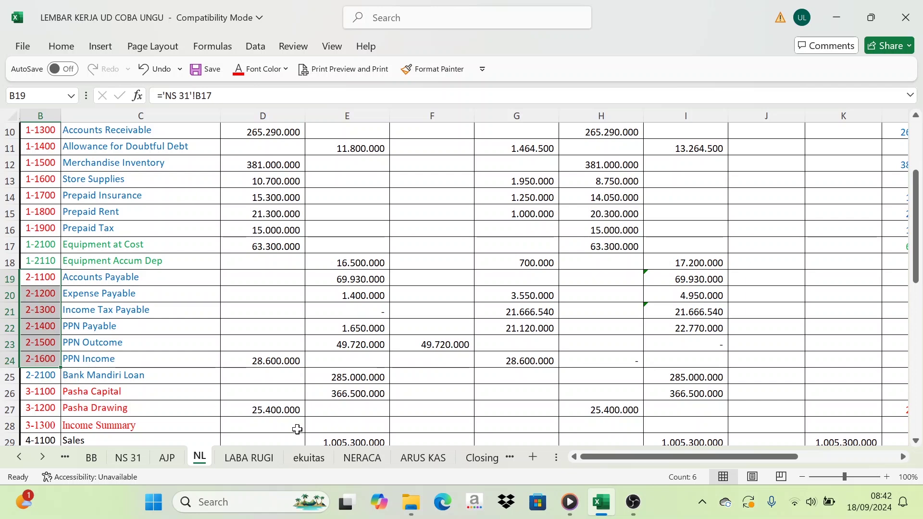
On the NERACA sheet, set the font colour of the current liability names in H7:H12 to automatic.
click(365, 465)
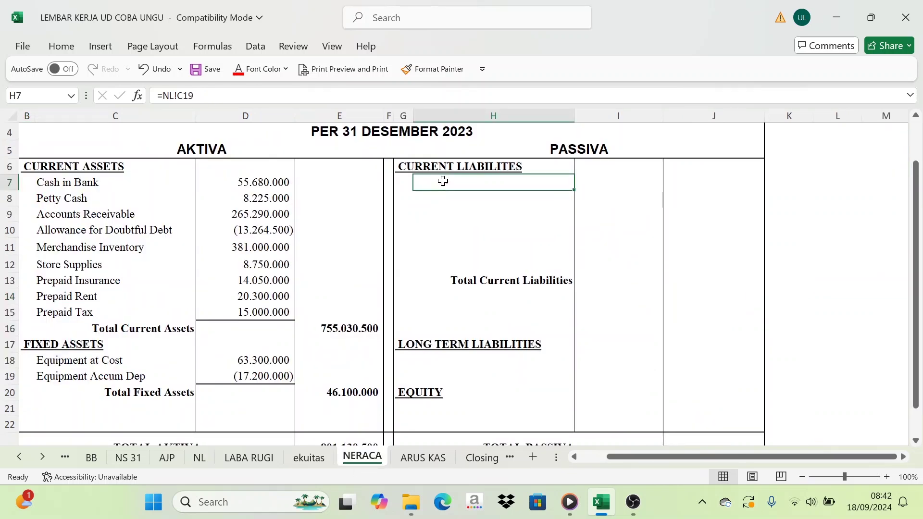
drag(439, 179, 443, 268)
key(ctrl+v)
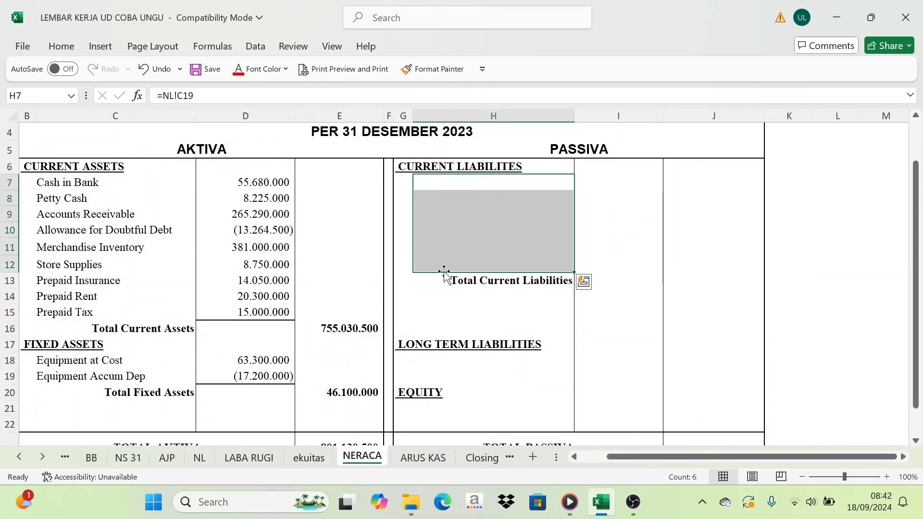
click(286, 69)
click(259, 91)
click(501, 294)
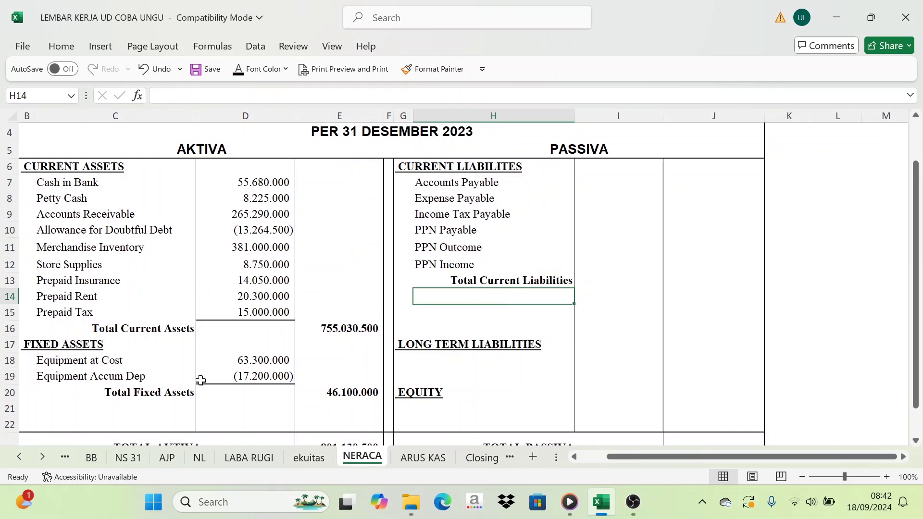
Examine the current liability rows 19 to 24 on NL and their credit balances in the NERACA columns.
click(198, 459)
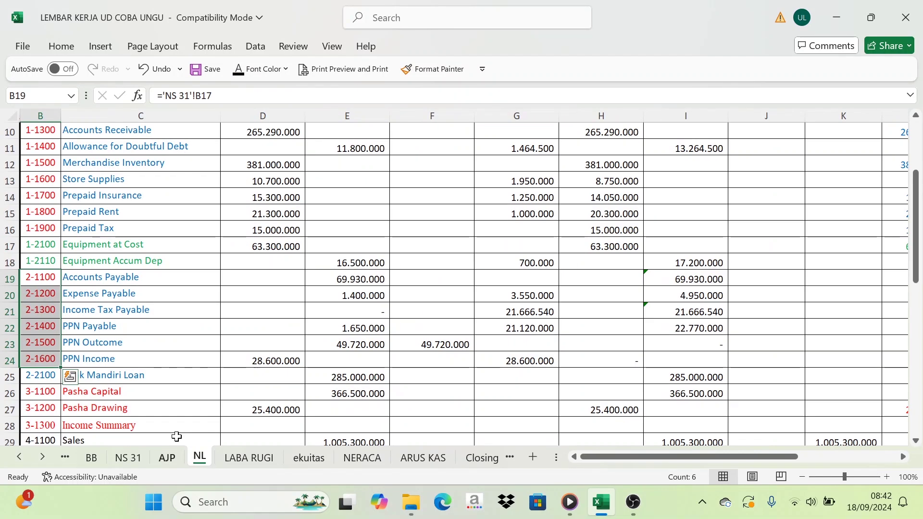
drag(3, 278, 6, 362)
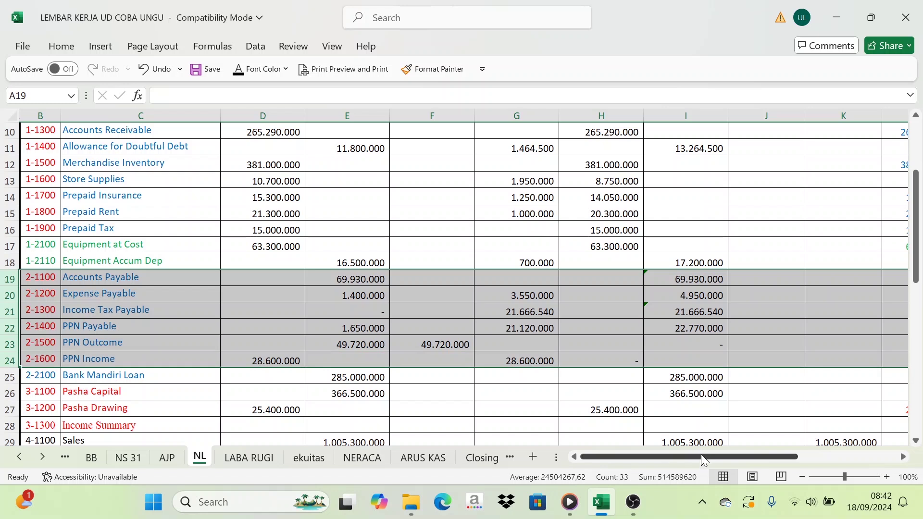
drag(700, 454, 802, 443)
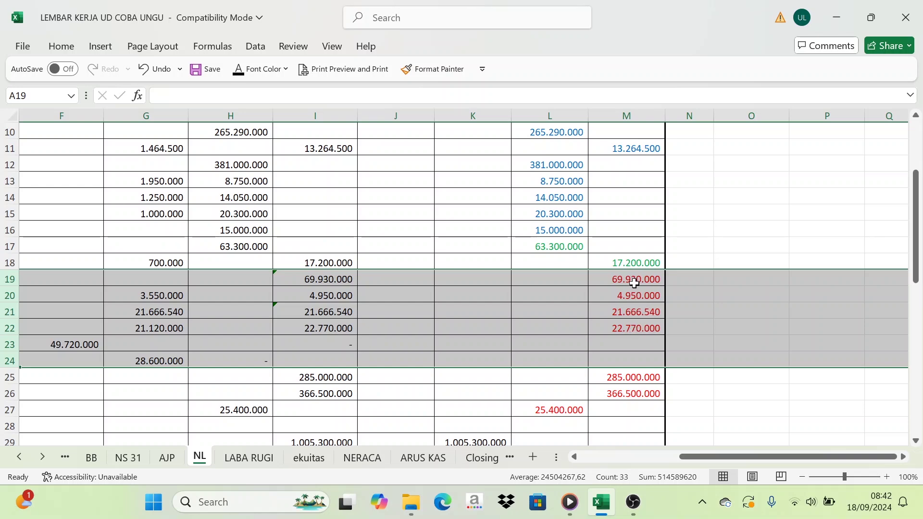
drag(634, 284, 638, 327)
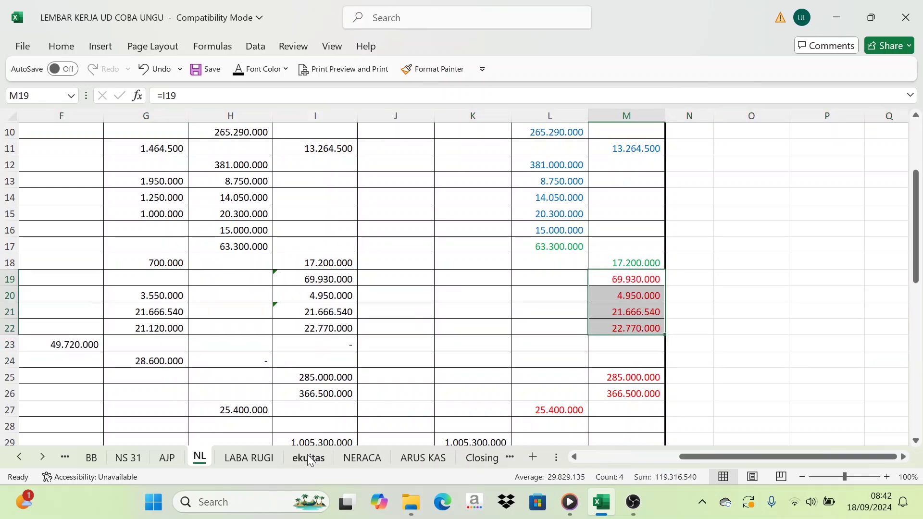
On the NERACA sheet, set the font colour of the current liability amounts in I7:I12 to automatic.
click(361, 457)
drag(589, 190, 606, 261)
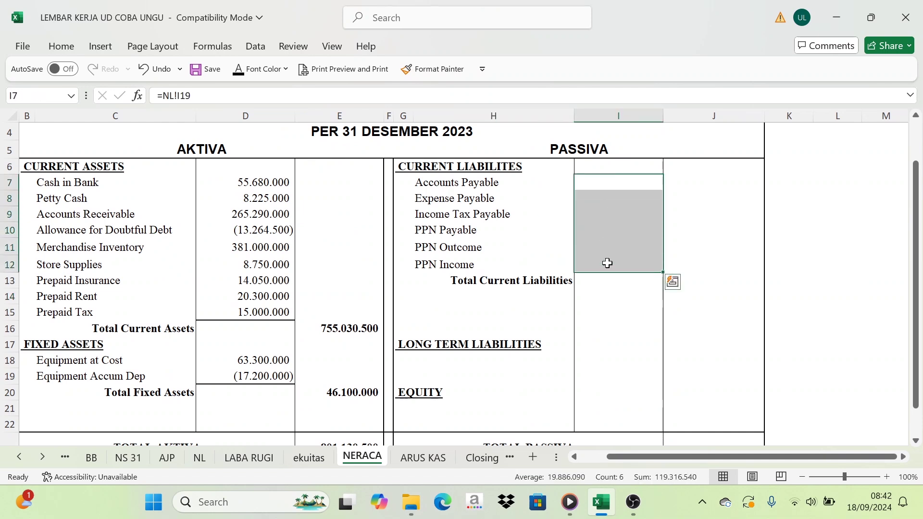
click(240, 72)
click(730, 262)
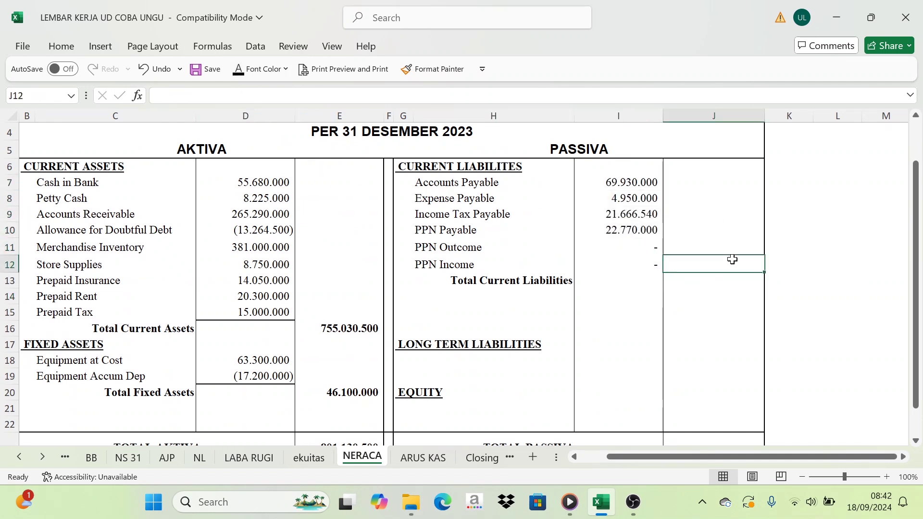
Review the current liability amounts in I7:I12 and set the font colour of the Total Current Liabilities amount in J13 to automatic.
drag(627, 189, 625, 269)
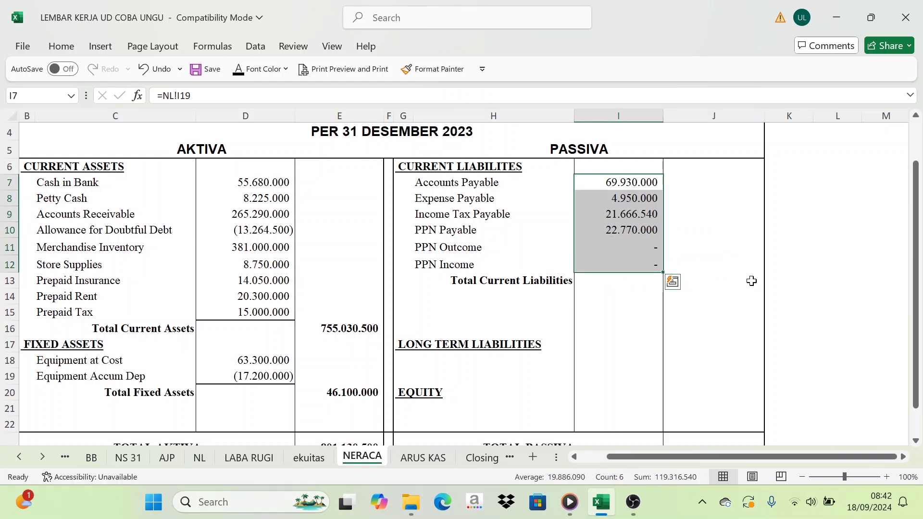
click(737, 281)
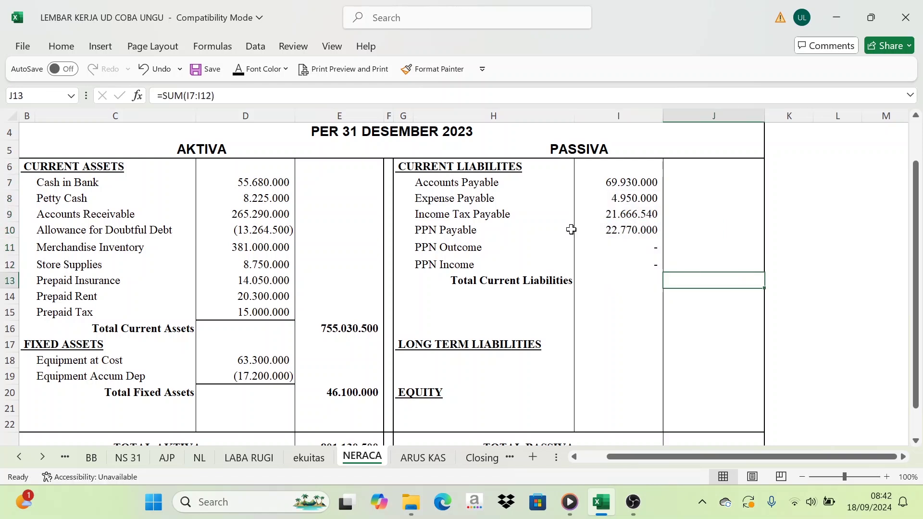
click(237, 77)
Add a bottom double border to the PPN Income amount in I12.
click(626, 266)
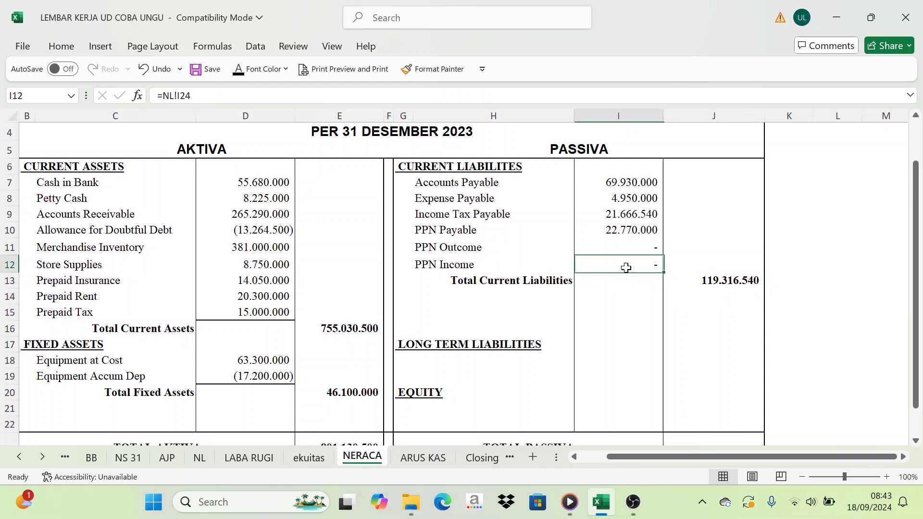
click(61, 46)
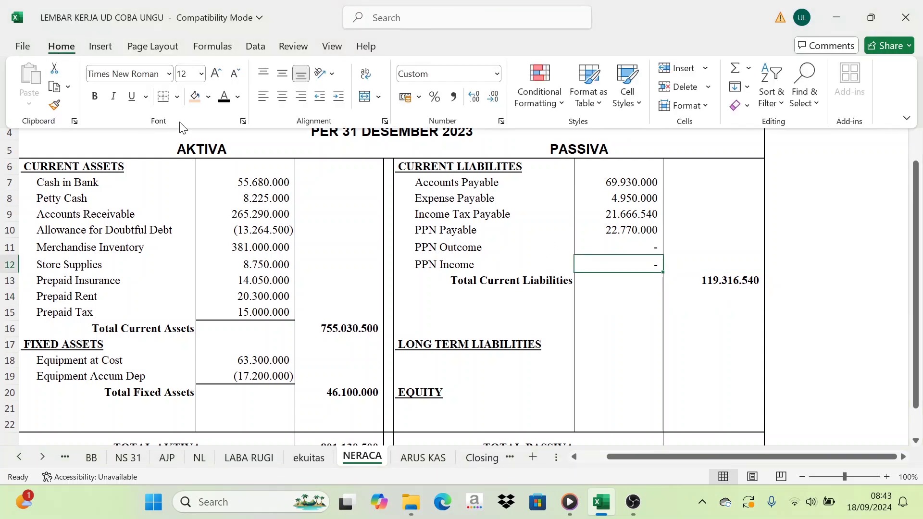
click(177, 97)
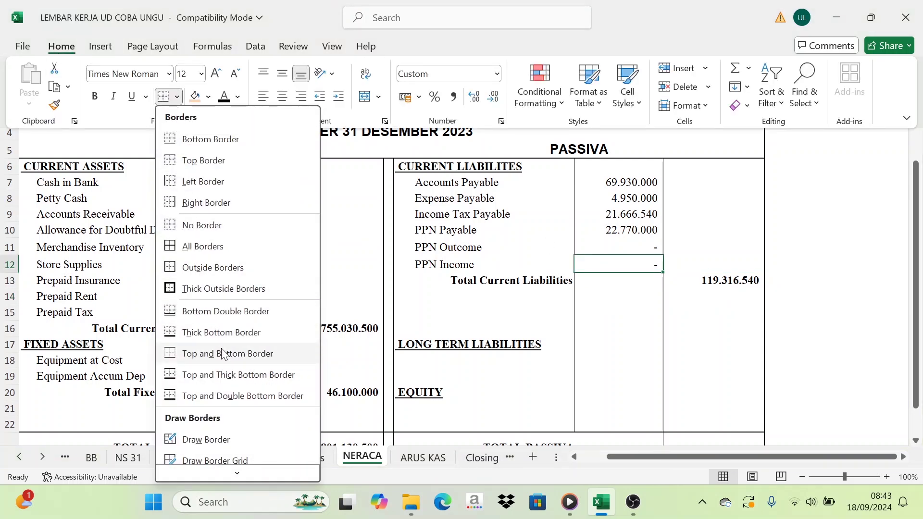
click(236, 314)
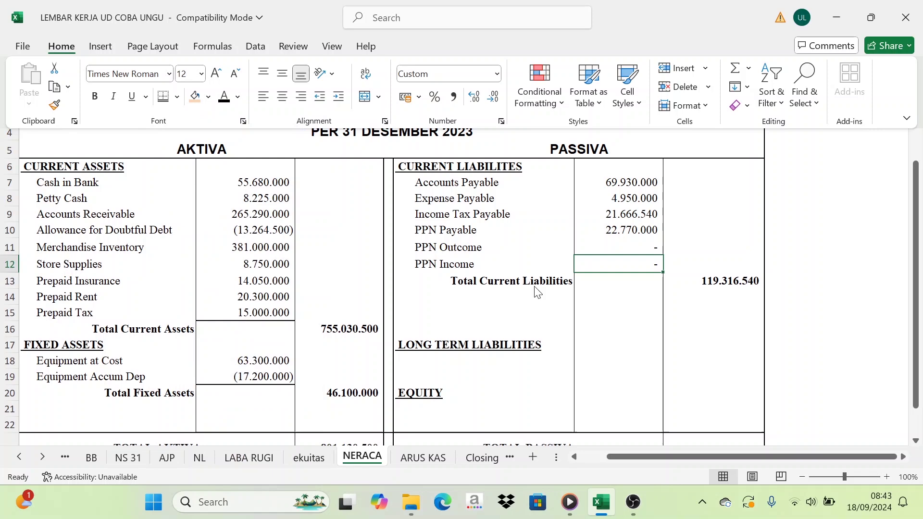
click(707, 232)
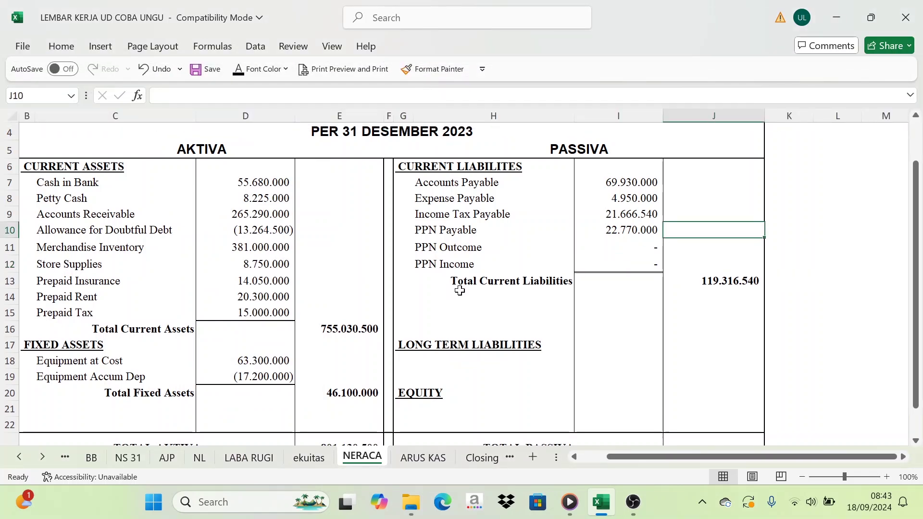
On the NL sheet, set the font colour of the Bank Mandiri Loan code and name in B25:C25 to green.
scroll(457, 288, down, 1)
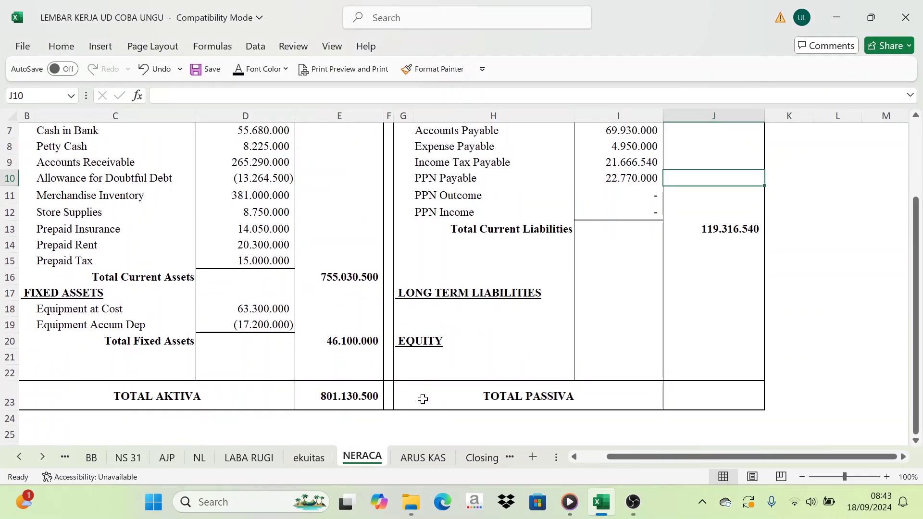
click(201, 459)
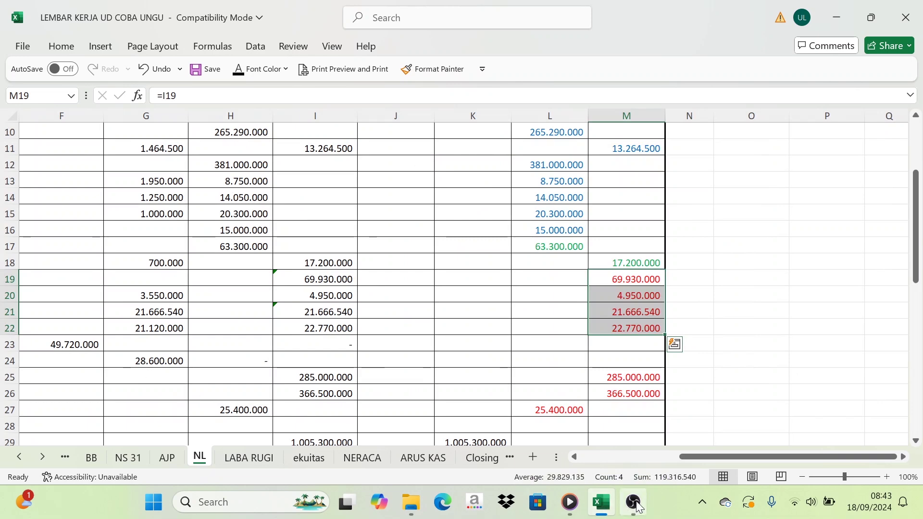
drag(703, 456, 545, 468)
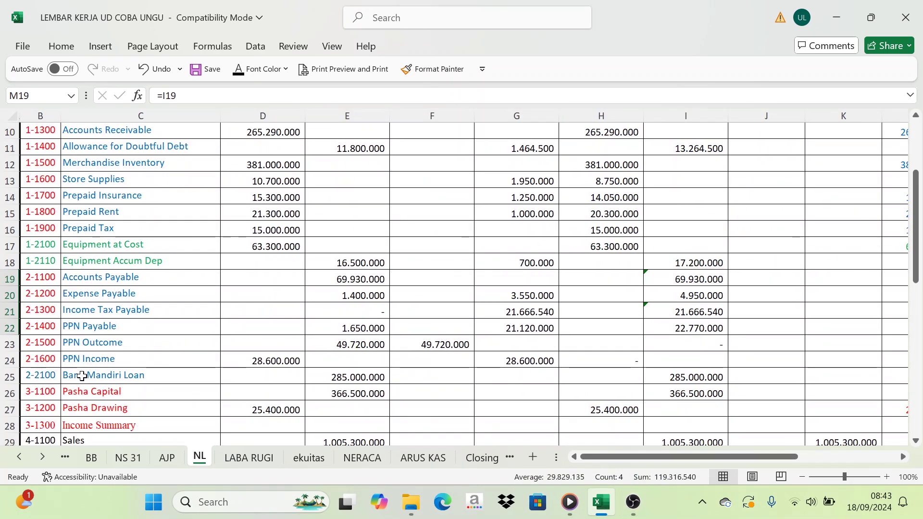
scroll(79, 374, down, 1)
drag(48, 327, 136, 326)
text(2-2100	Bank Mandiri Loan)
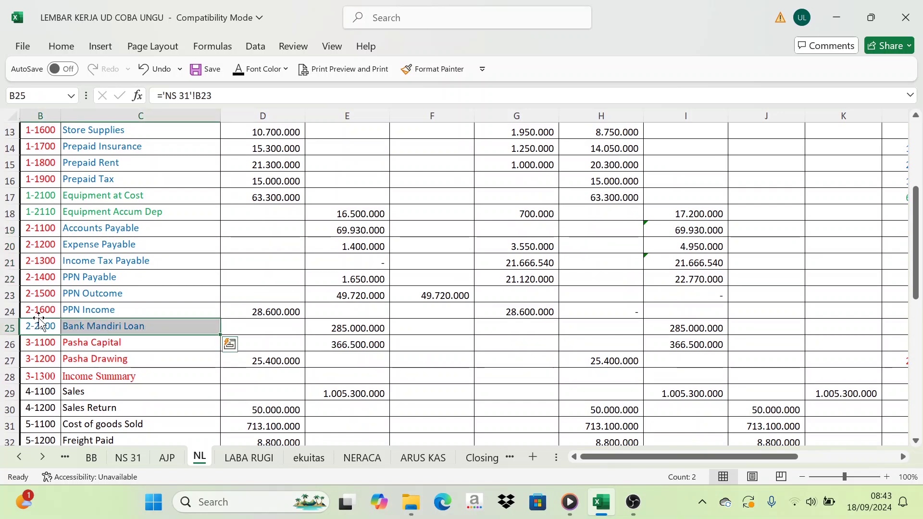
click(285, 69)
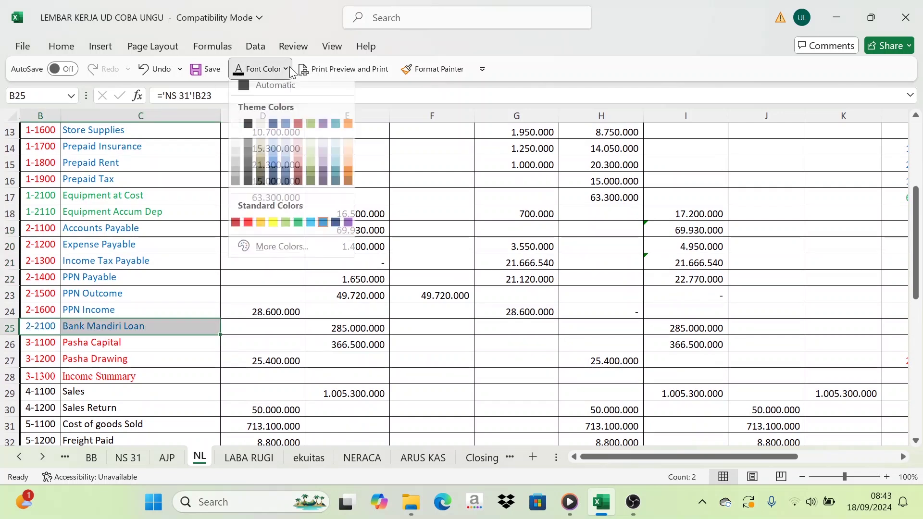
click(297, 228)
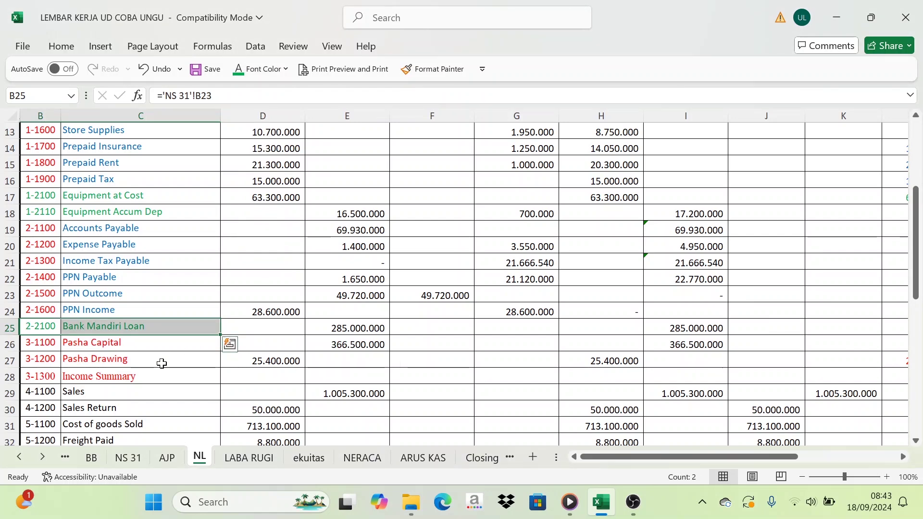
On the NERACA sheet, set the font colour of the long-term liability name in G18:H18 to automatic.
click(349, 458)
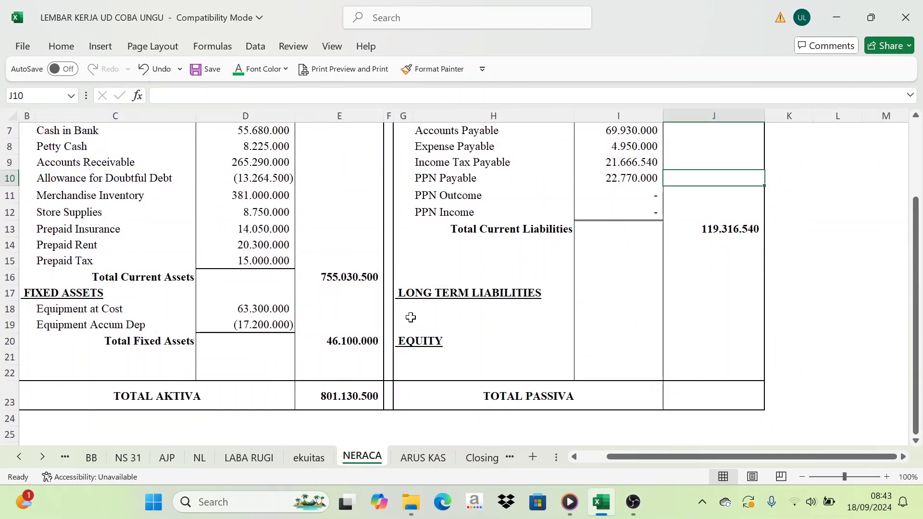
drag(408, 311, 416, 313)
click(286, 69)
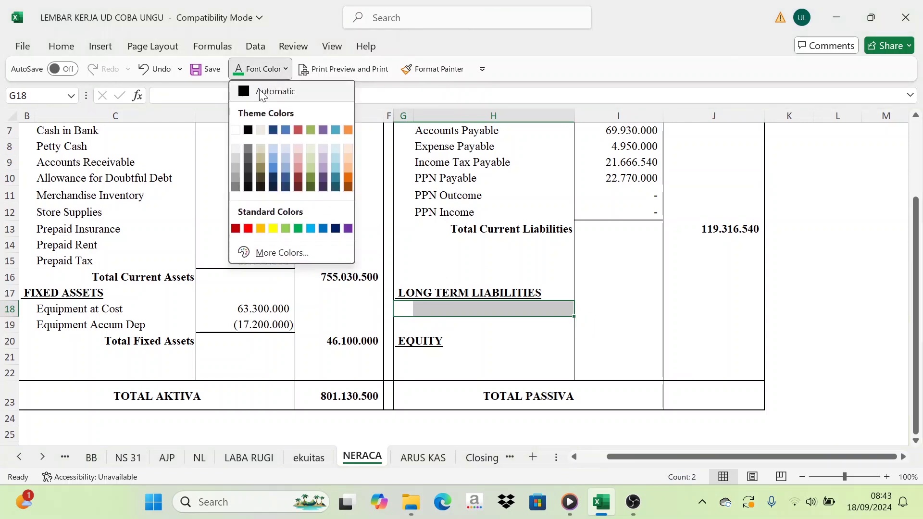
click(268, 91)
click(559, 322)
click(504, 313)
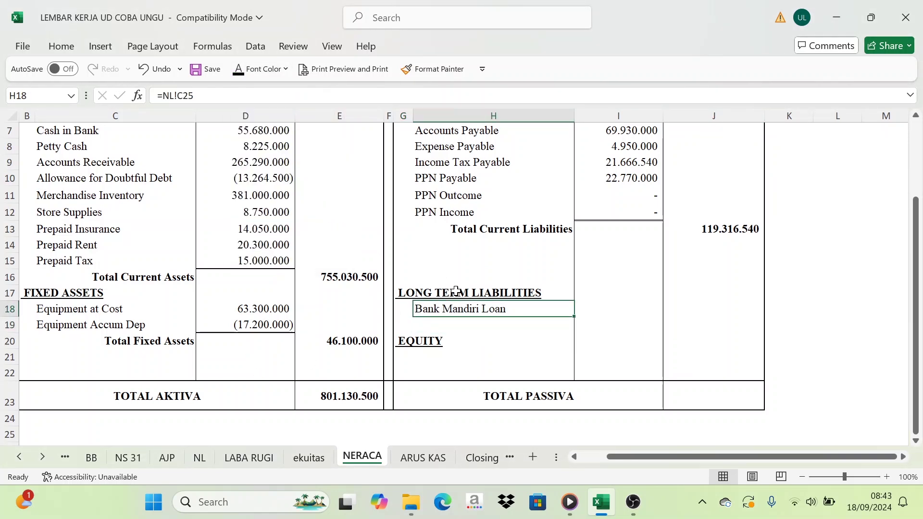
Check the Bank Mandiri Loan row 25 on NL and set the font colour of its linked amount in NERACA J18 to automatic.
click(198, 456)
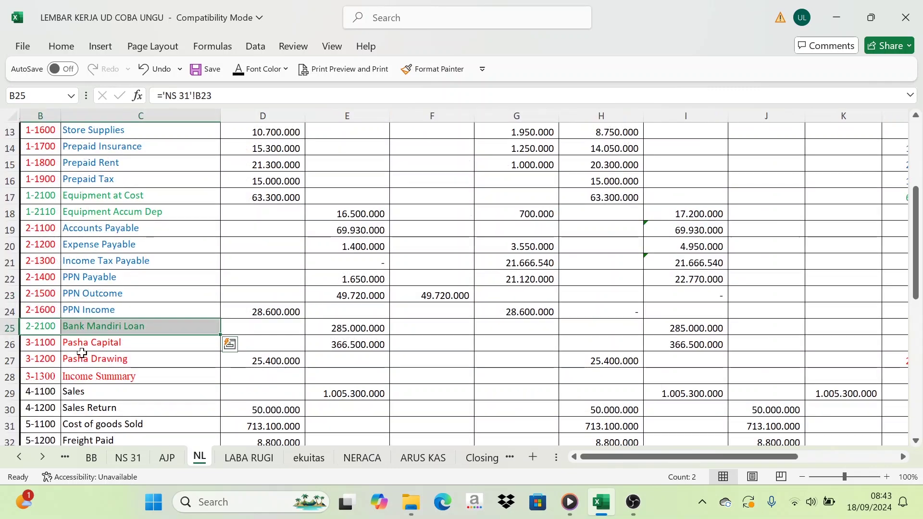
click(92, 327)
click(6, 329)
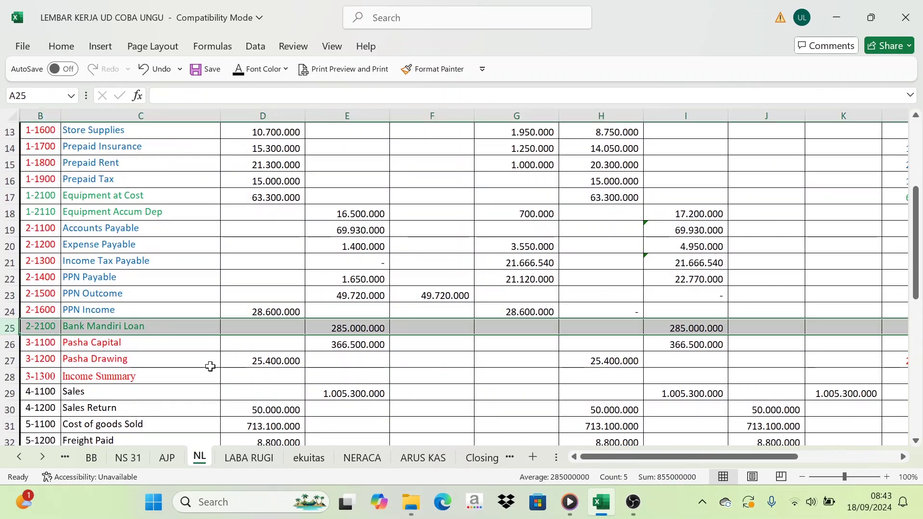
drag(640, 457, 716, 429)
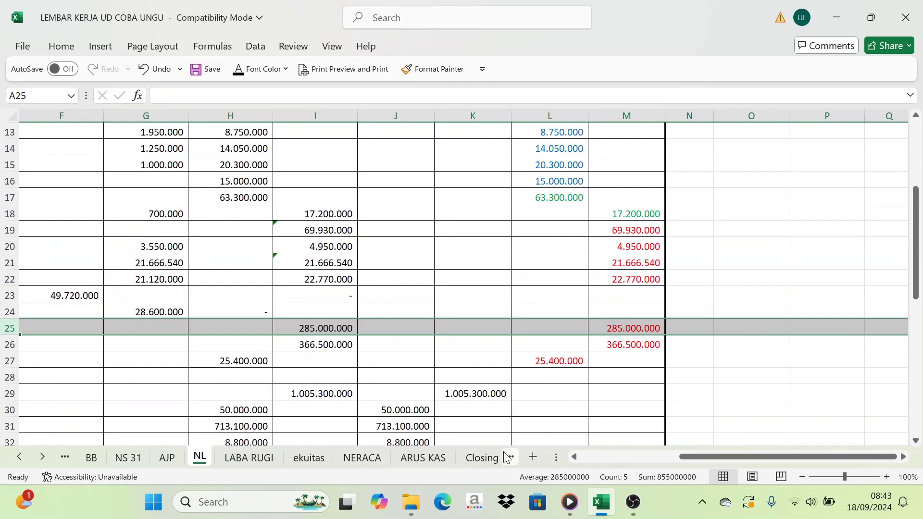
click(356, 459)
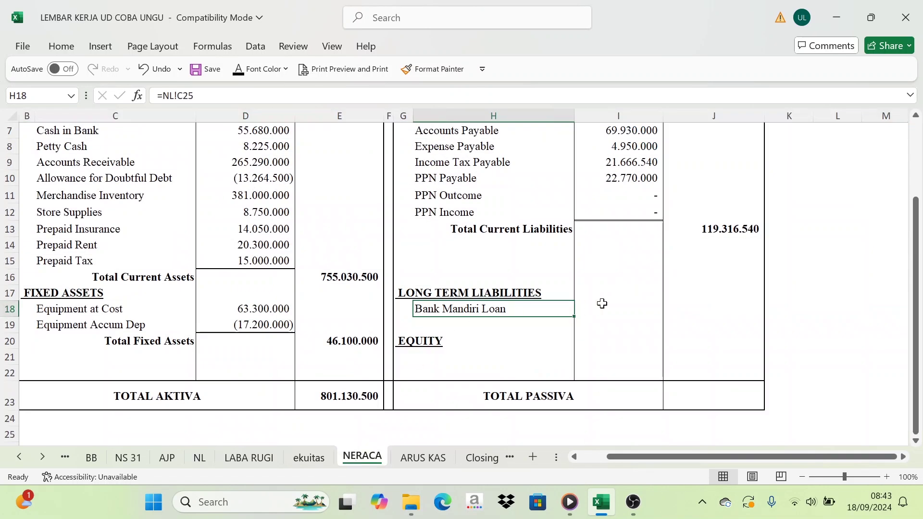
click(711, 311)
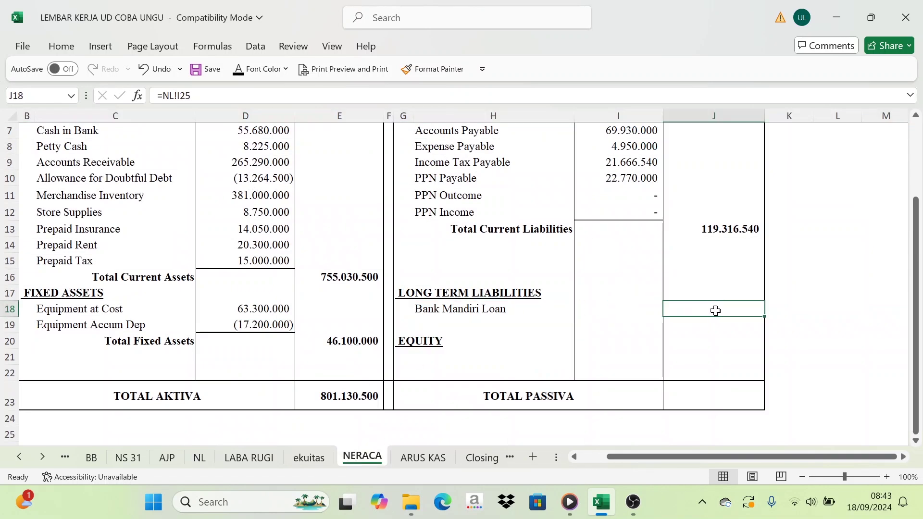
click(240, 70)
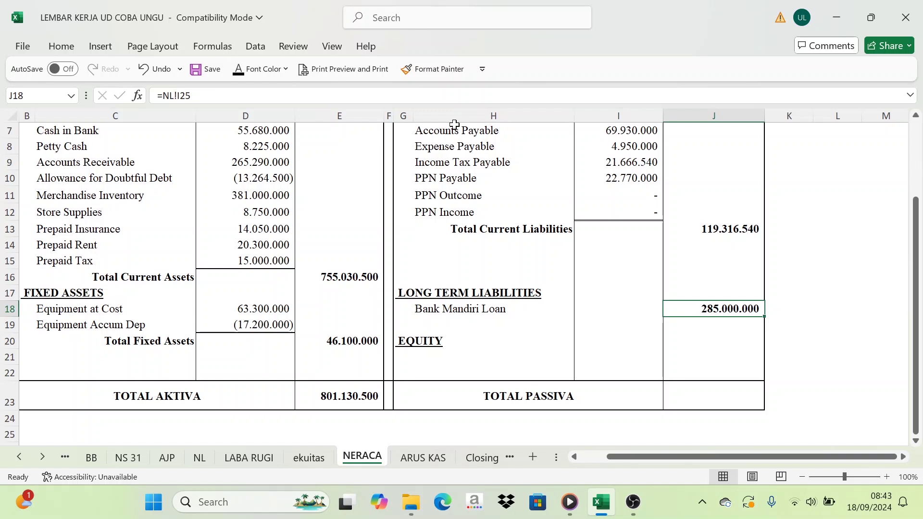
Examine the EQUITY section on NERACA and the capital, drawing and Income Summary accounts in rows 26 to 28 on NL.
scroll(434, 324, down, 1)
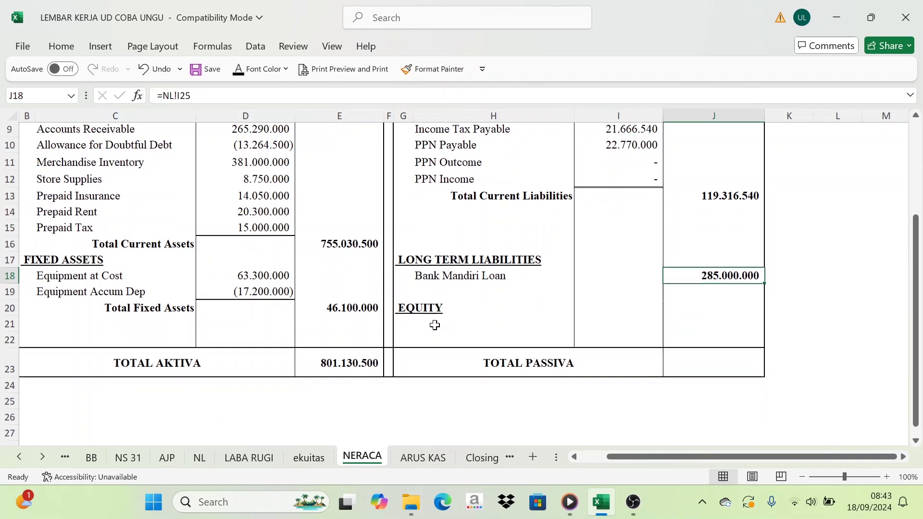
click(422, 296)
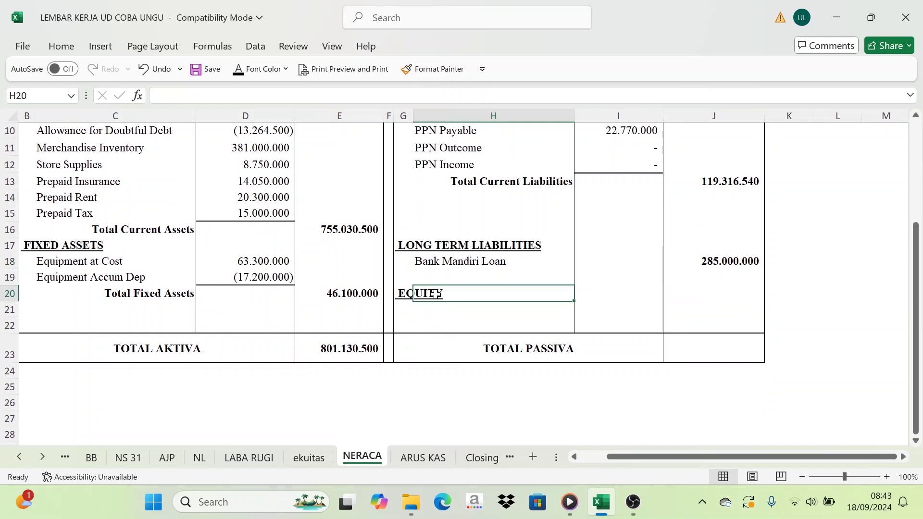
click(403, 295)
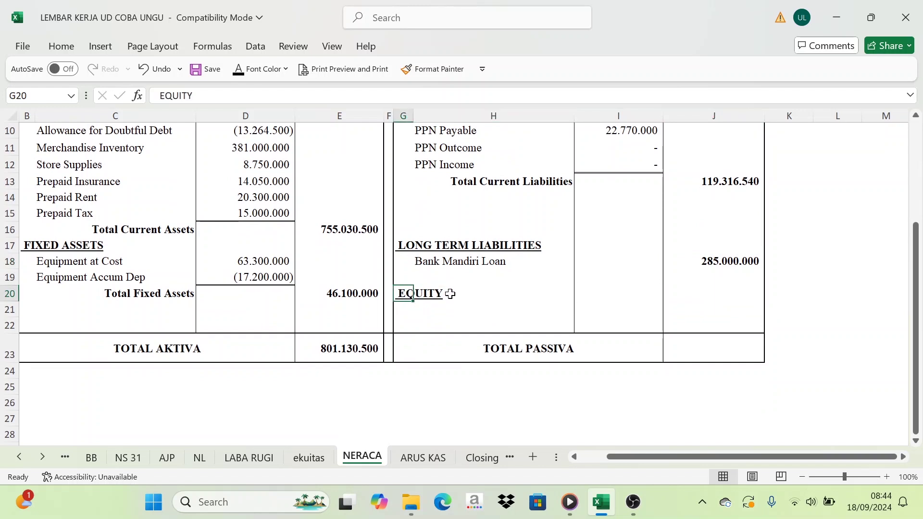
click(450, 294)
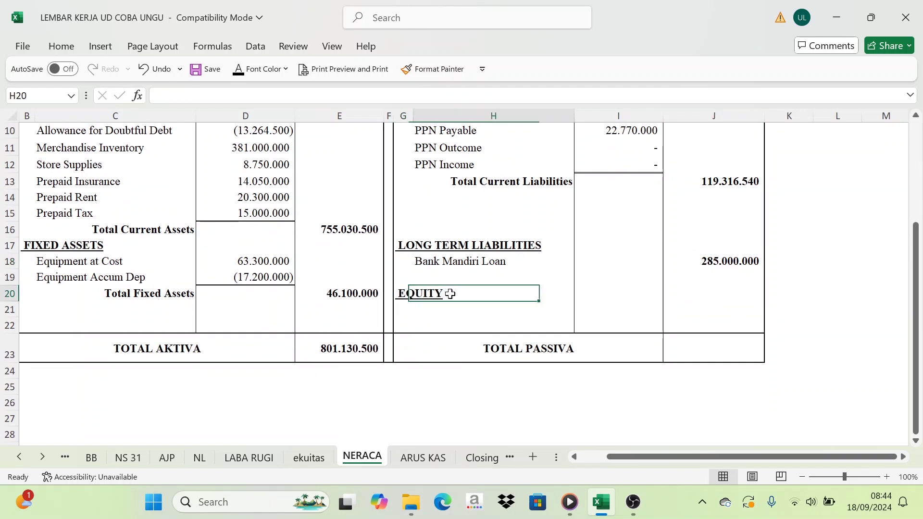
click(398, 295)
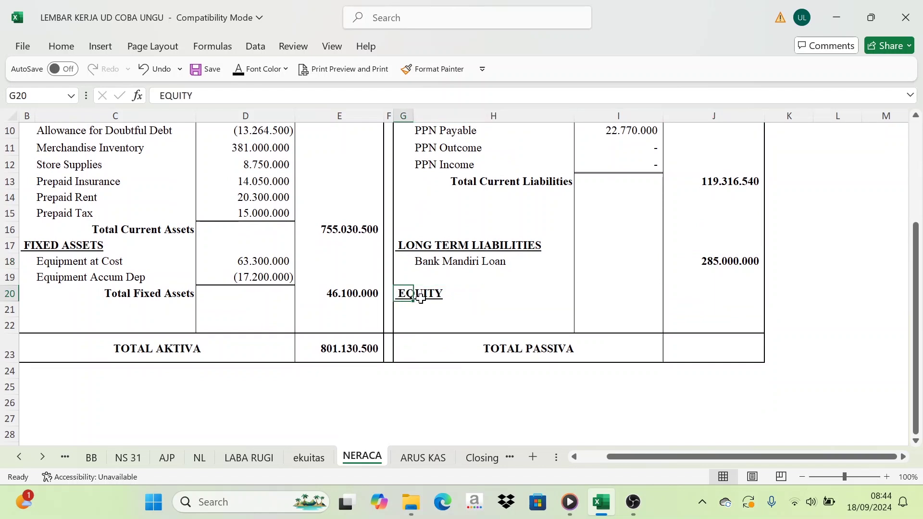
click(203, 457)
drag(697, 457, 578, 454)
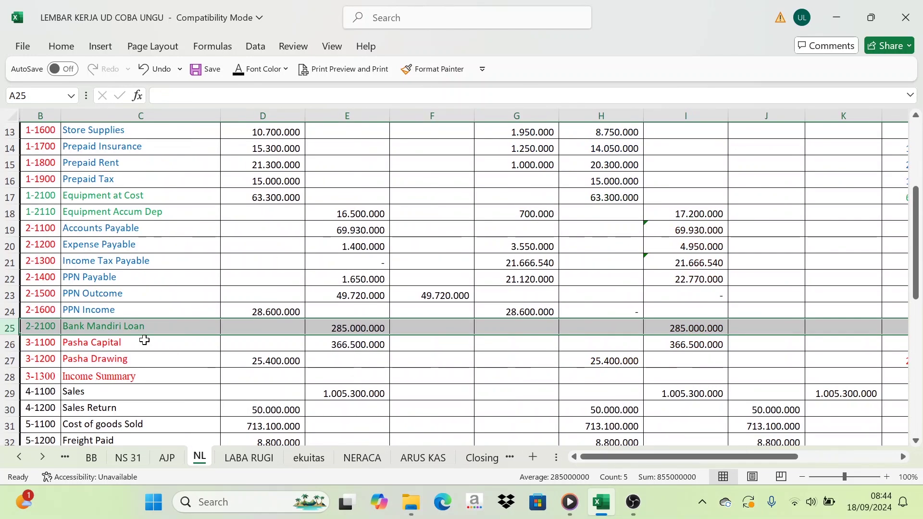
drag(40, 341, 143, 368)
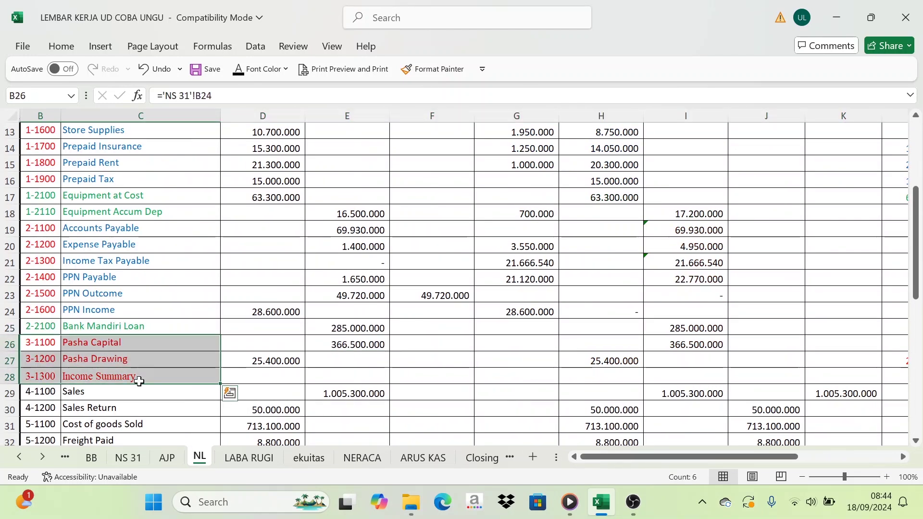
click(358, 458)
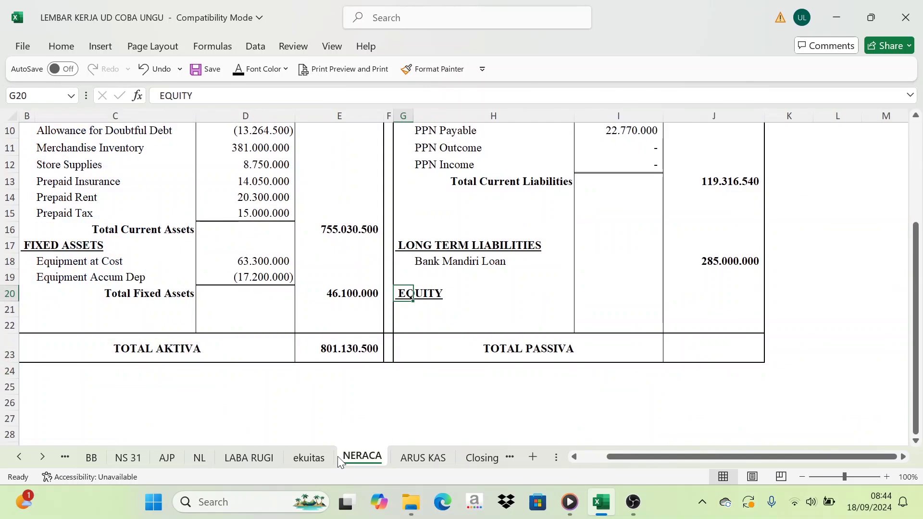
scroll(428, 222, up, 3)
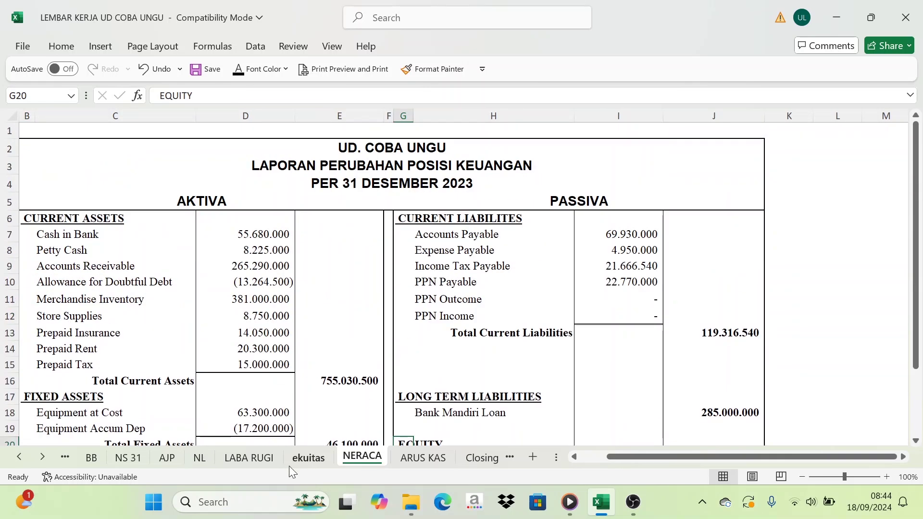
Review the Modal Akhir row on ekuitas and set the font colour of the equity account name in NERACA G21:H21 to automatic.
click(309, 457)
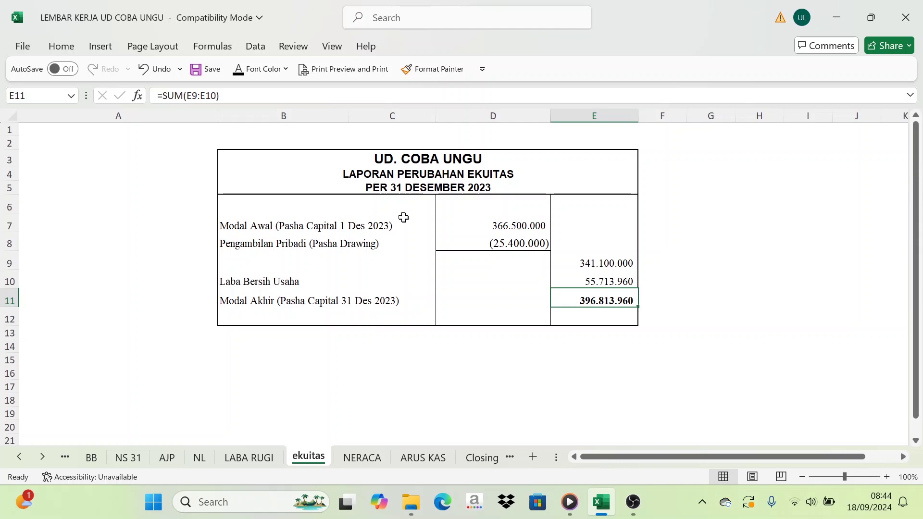
click(243, 299)
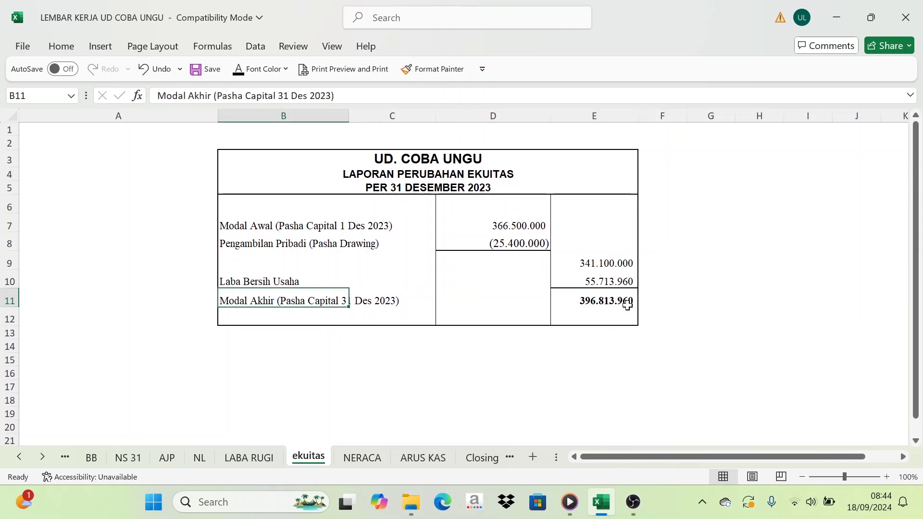
click(600, 298)
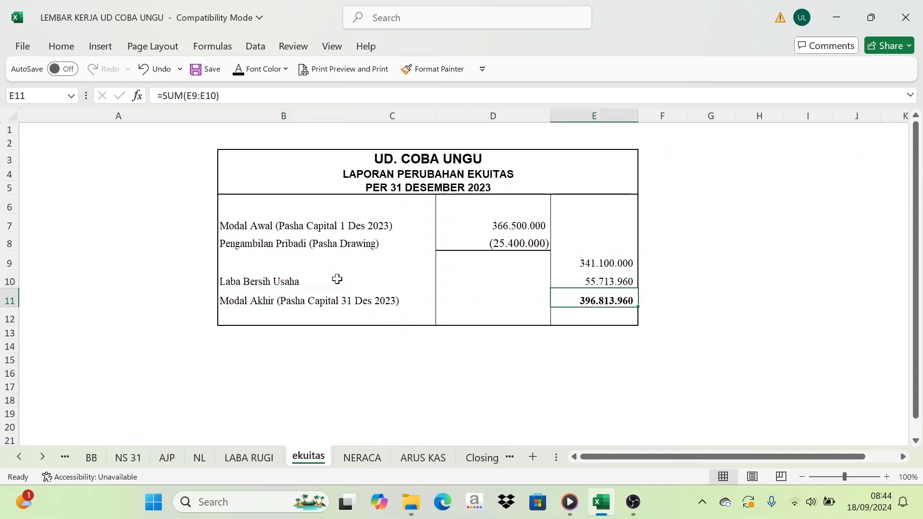
drag(249, 297, 579, 305)
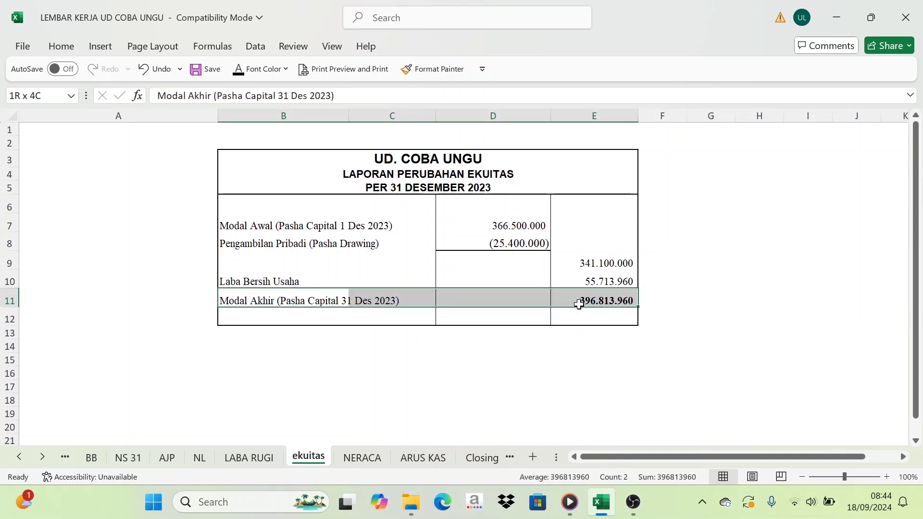
click(371, 458)
scroll(459, 303, down, 3)
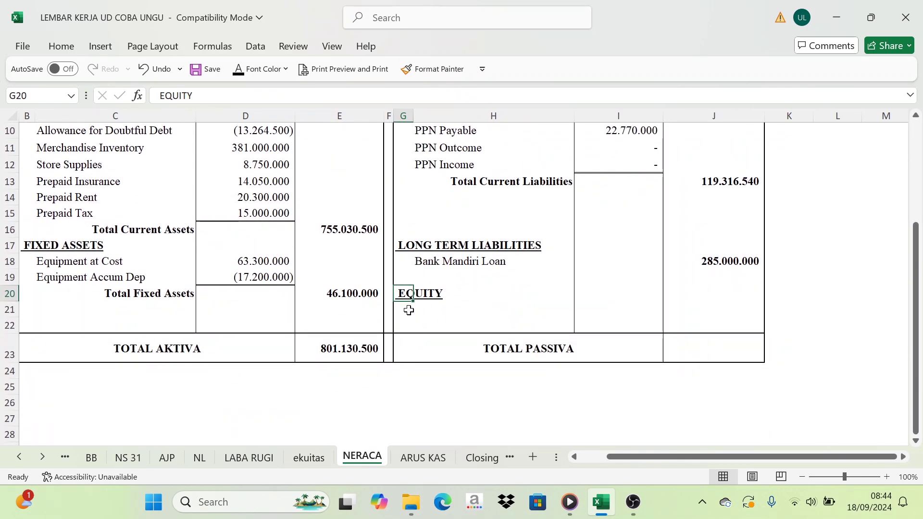
click(409, 310)
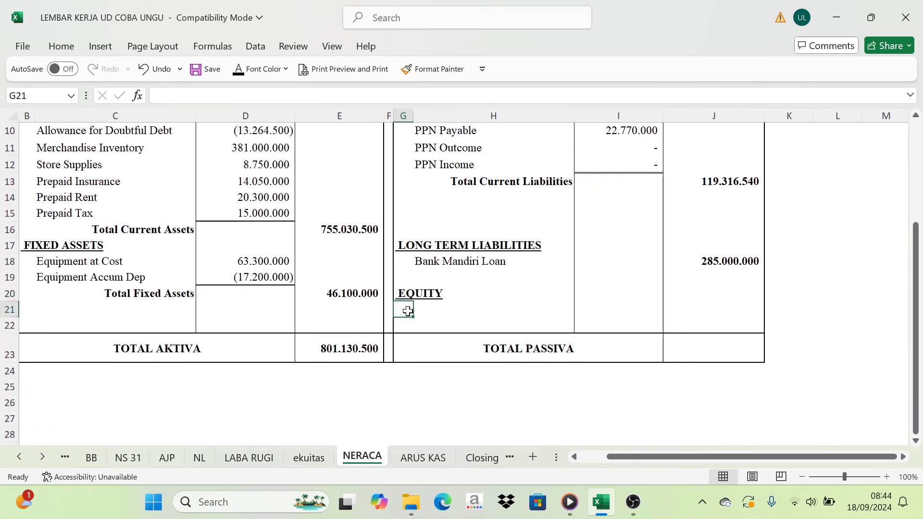
drag(408, 311, 520, 308)
click(239, 70)
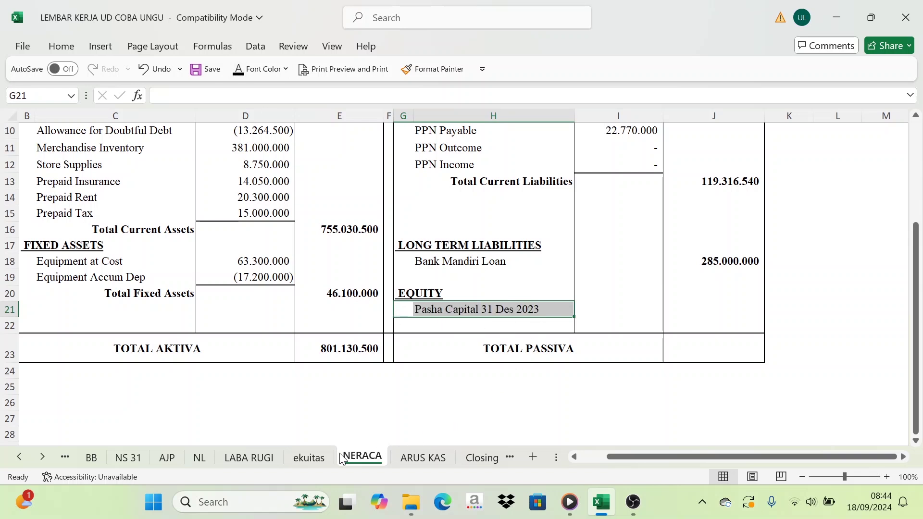
Check the Modal Akhir amount in E11 on ekuitas and set the font colour of its linked amount in NERACA J21 to automatic.
click(312, 458)
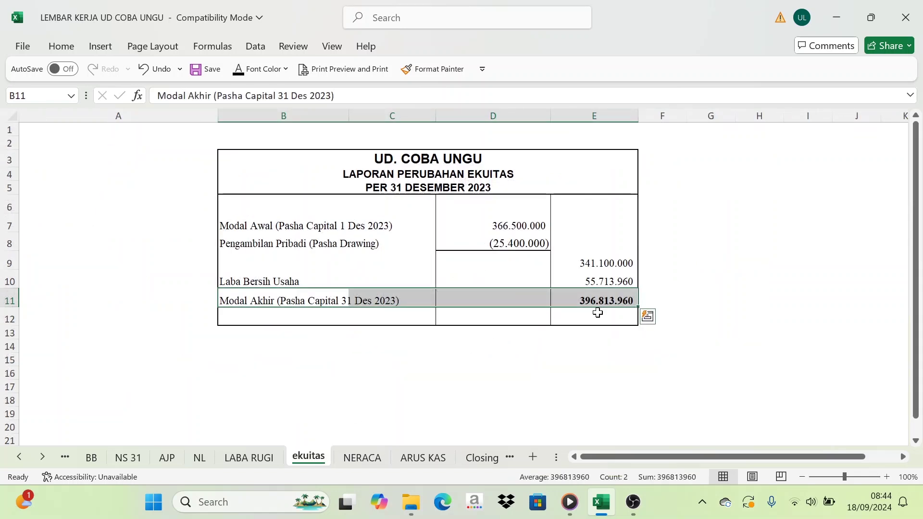
click(563, 303)
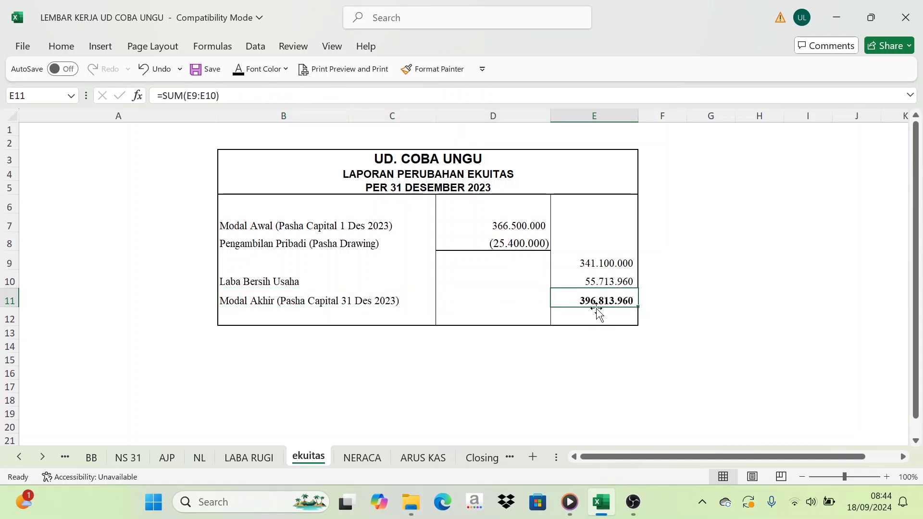
click(363, 457)
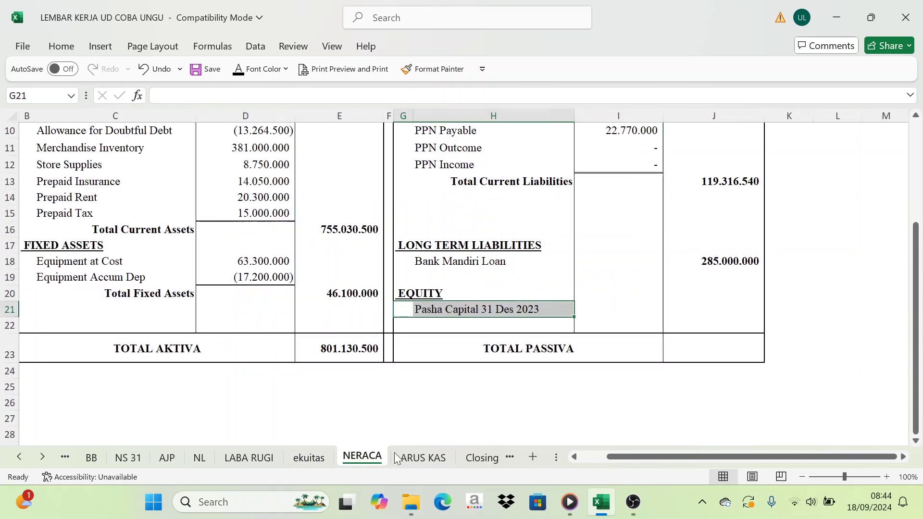
click(737, 307)
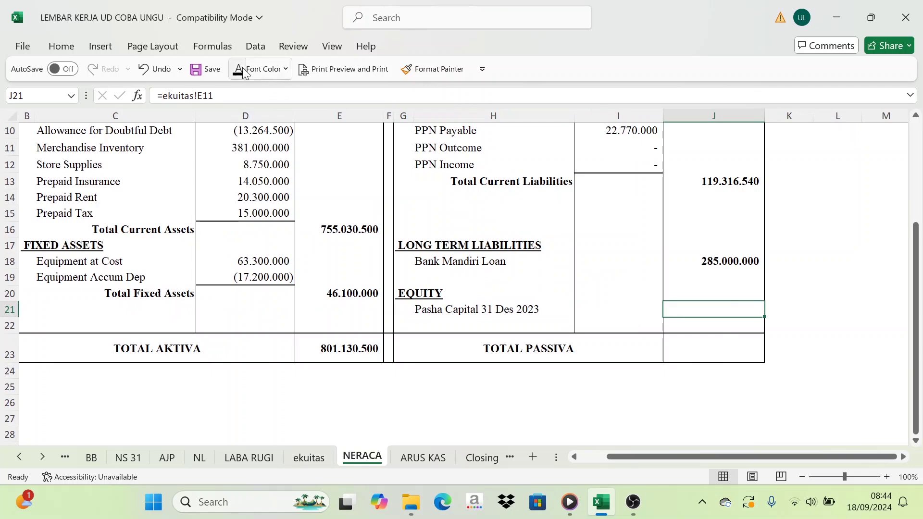
click(511, 218)
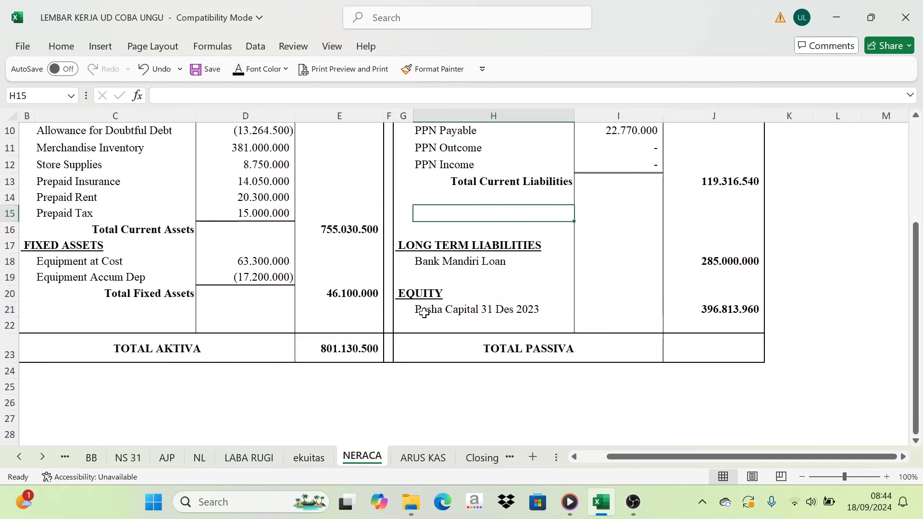
Compare the equity account in NERACA H21 with the amounts in NL L25:M27 and the Modal Akhir row on ekuitas.
click(412, 297)
click(457, 307)
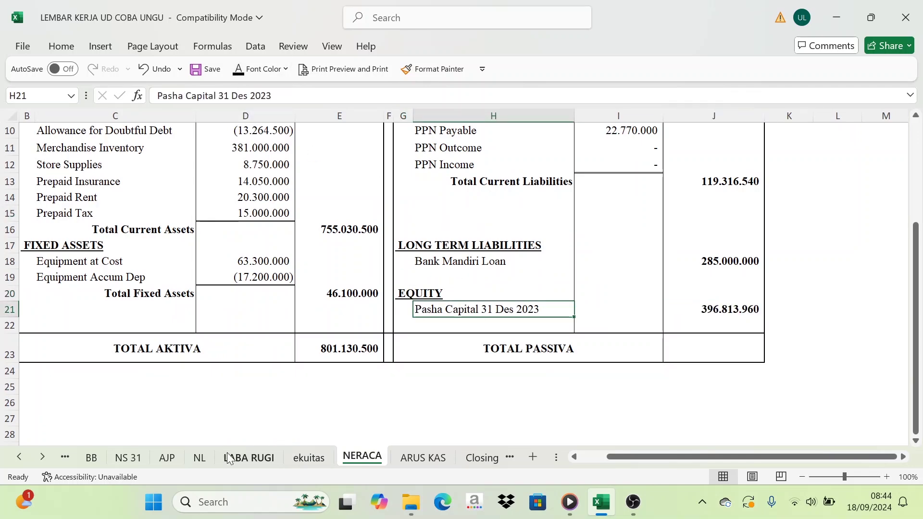
click(198, 461)
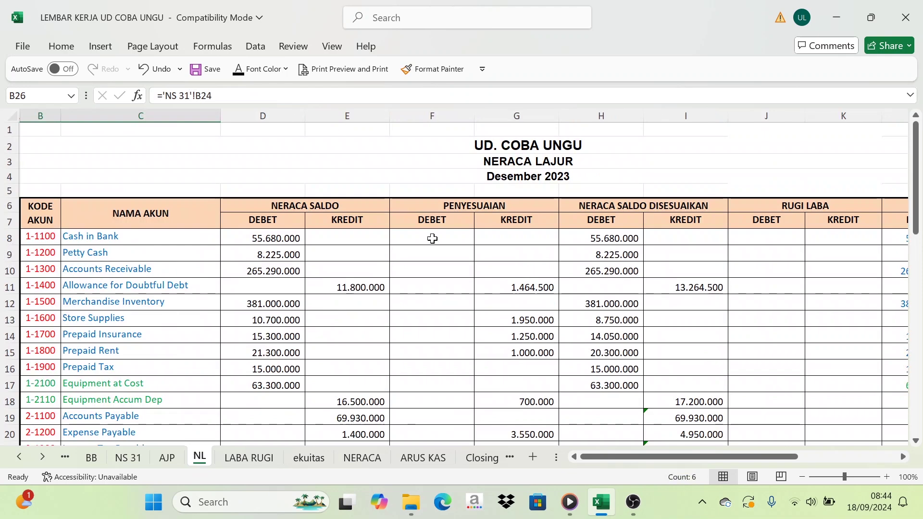
scroll(430, 236, down, 5)
drag(627, 456, 754, 454)
drag(557, 272, 626, 315)
click(369, 459)
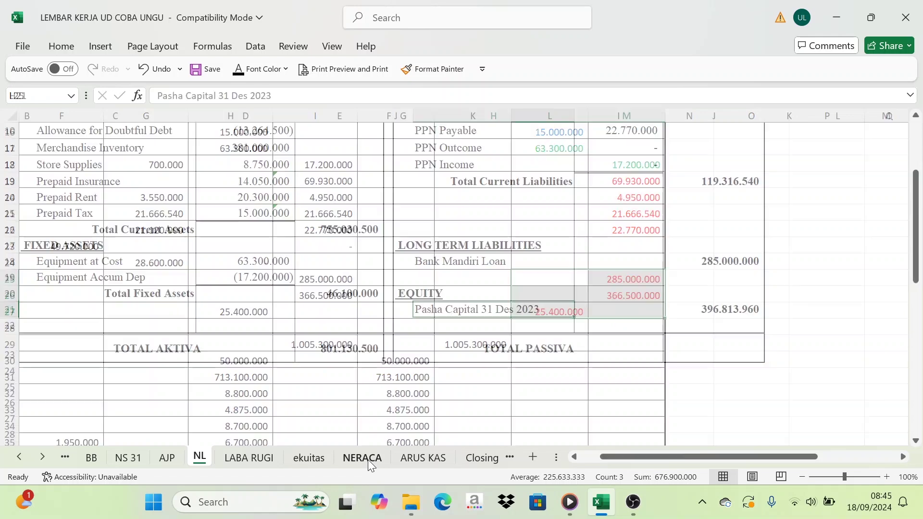
scroll(442, 175, up, 3)
scroll(442, 175, down, 2)
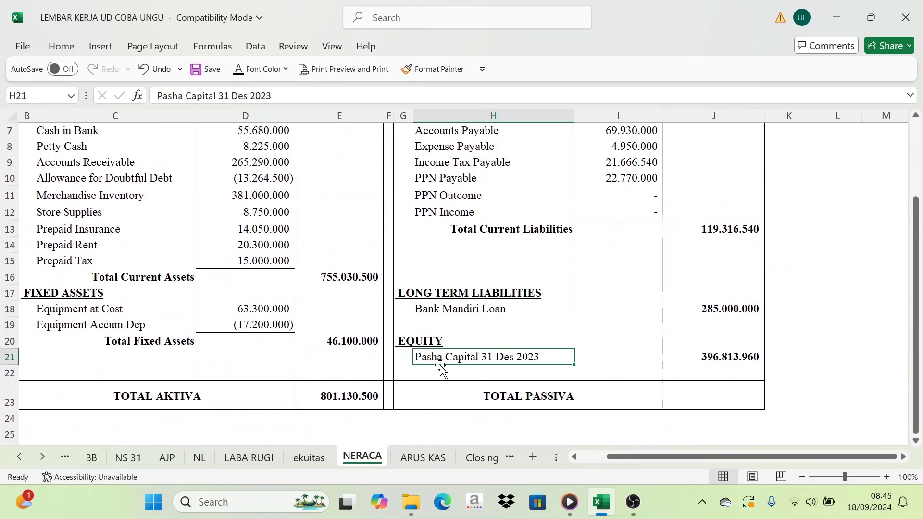
click(310, 458)
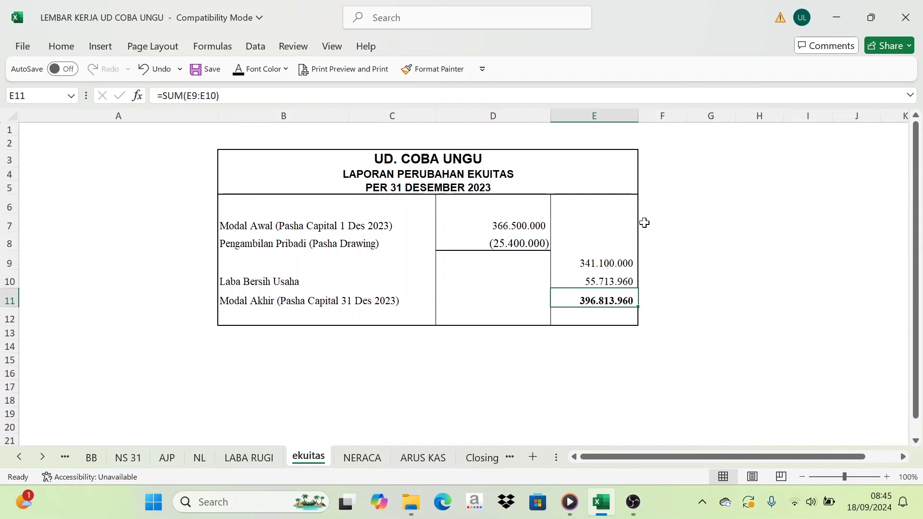
click(261, 301)
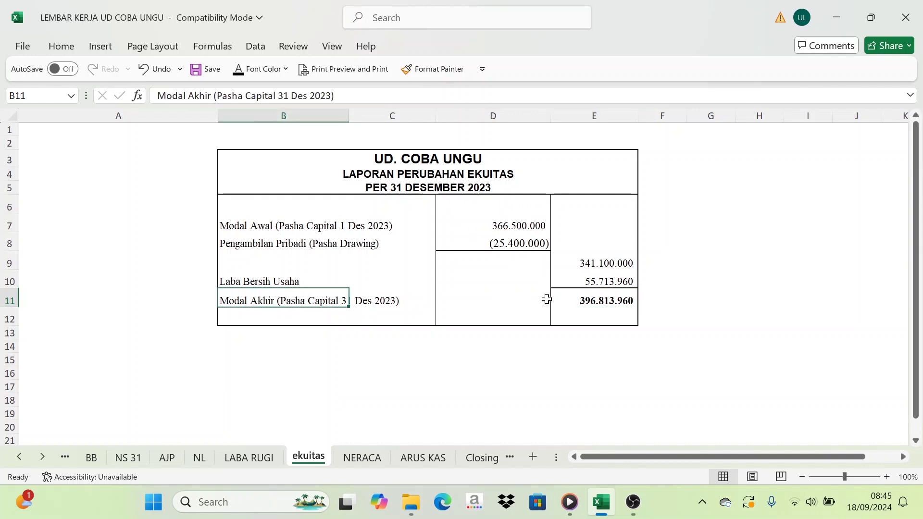
click(601, 302)
click(363, 457)
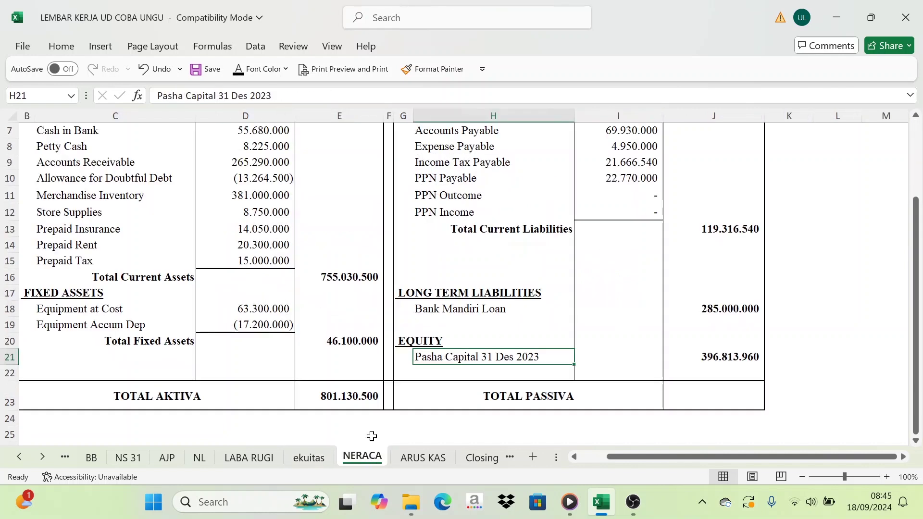
Review the liability and equity amounts in NERACA J13:J21 and set the font colour of the TOTAL PASSIVA amount in J23 to automatic.
scroll(673, 294, up, 2)
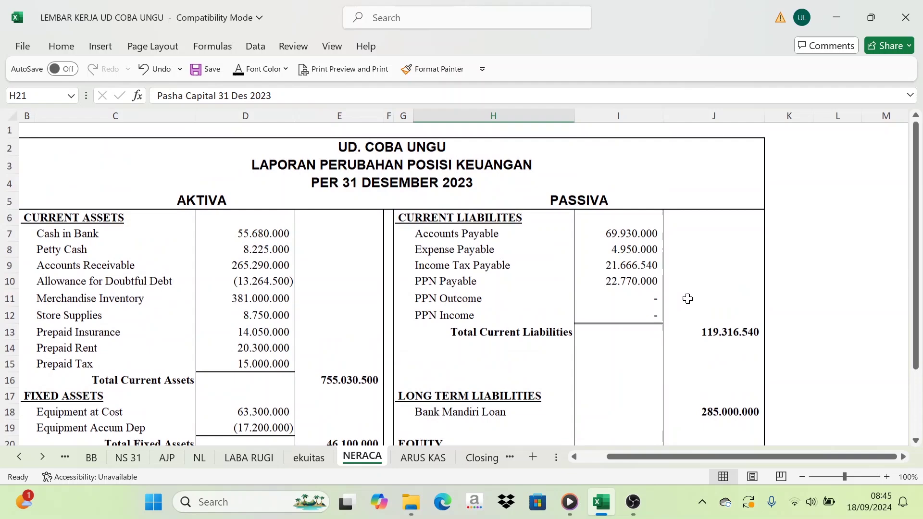
click(725, 333)
scroll(699, 359, down, 1)
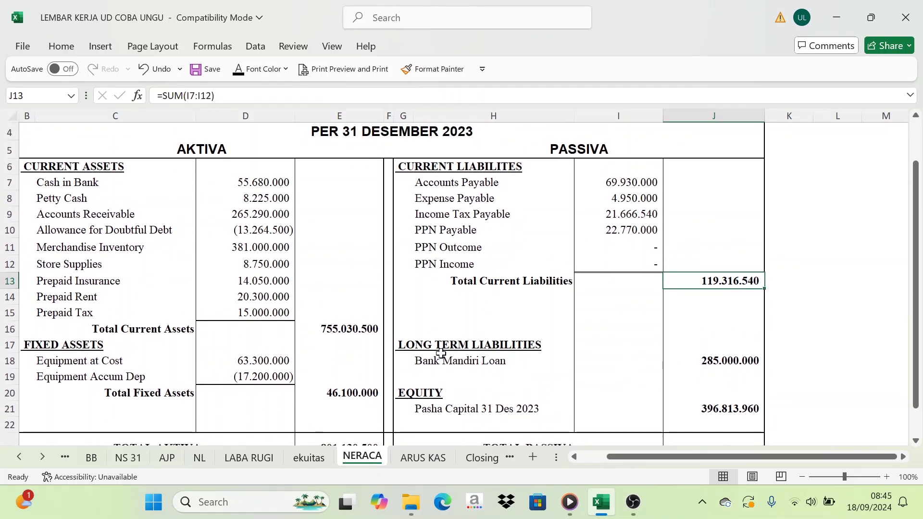
click(743, 364)
scroll(608, 354, down, 1)
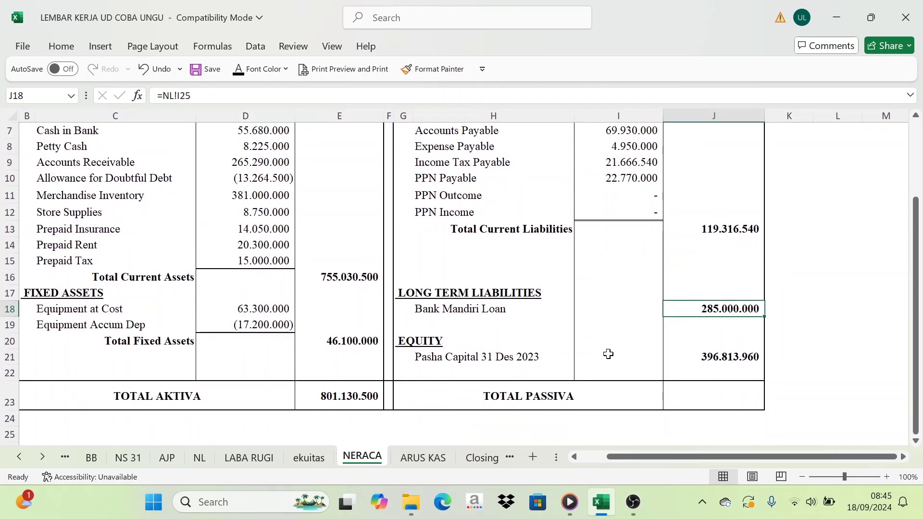
click(731, 356)
drag(731, 232, 729, 356)
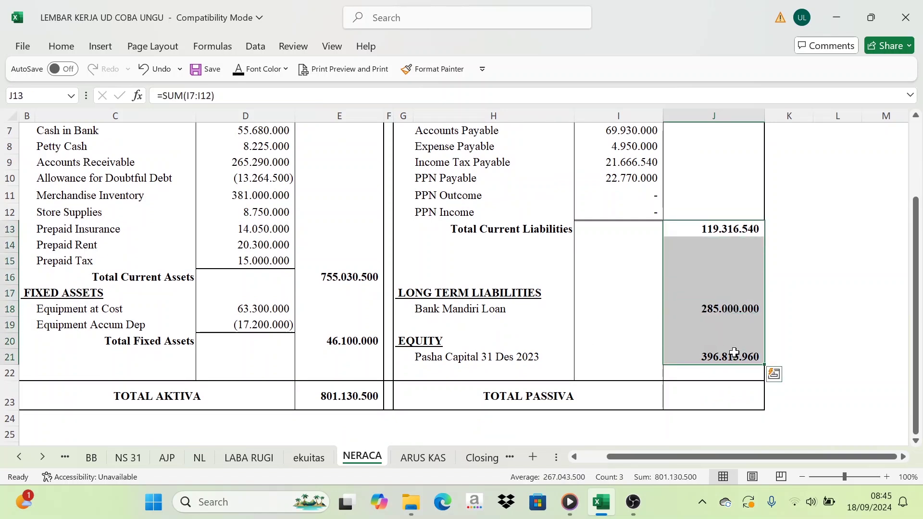
click(723, 394)
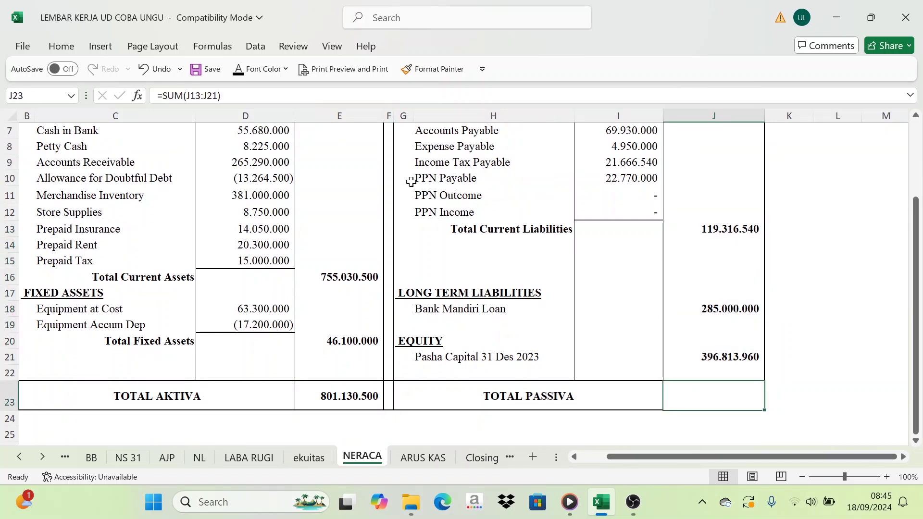
click(239, 73)
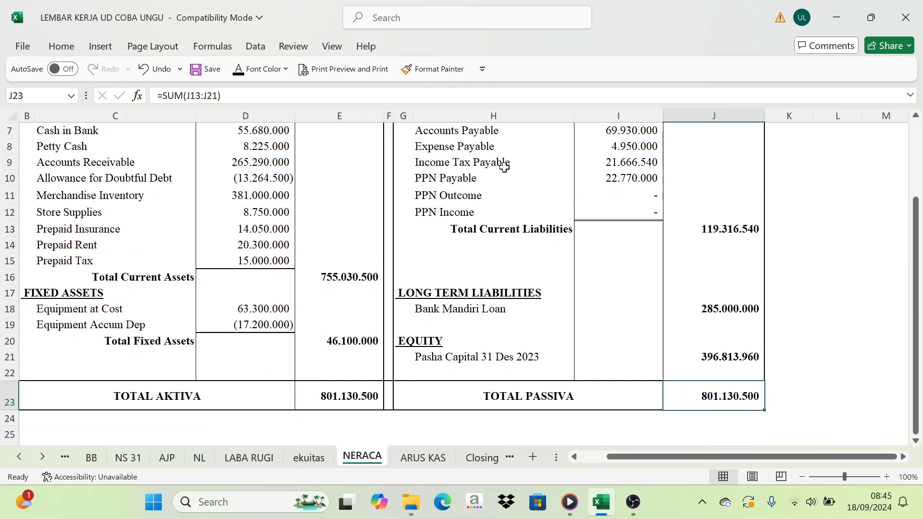
Compare the TOTAL AKTIVA and TOTAL PASSIVA amounts in row 23 and review the whole balance sheet on NERACA.
scroll(486, 377, down, 1)
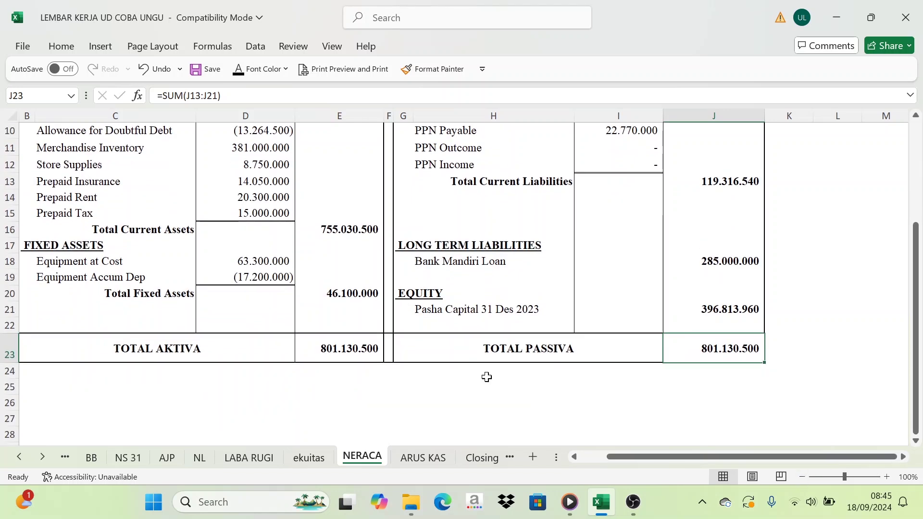
click(215, 350)
click(332, 352)
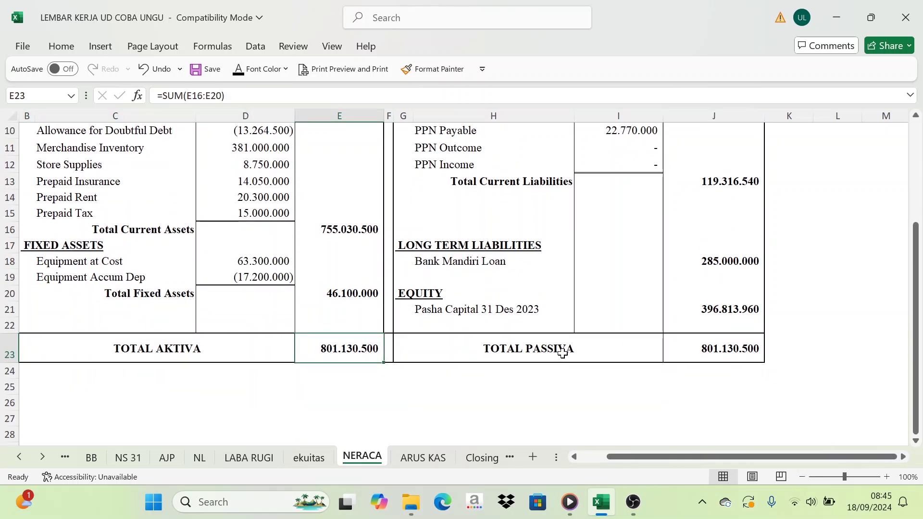
click(558, 353)
click(729, 350)
click(552, 353)
drag(219, 348, 726, 351)
scroll(587, 307, up, 3)
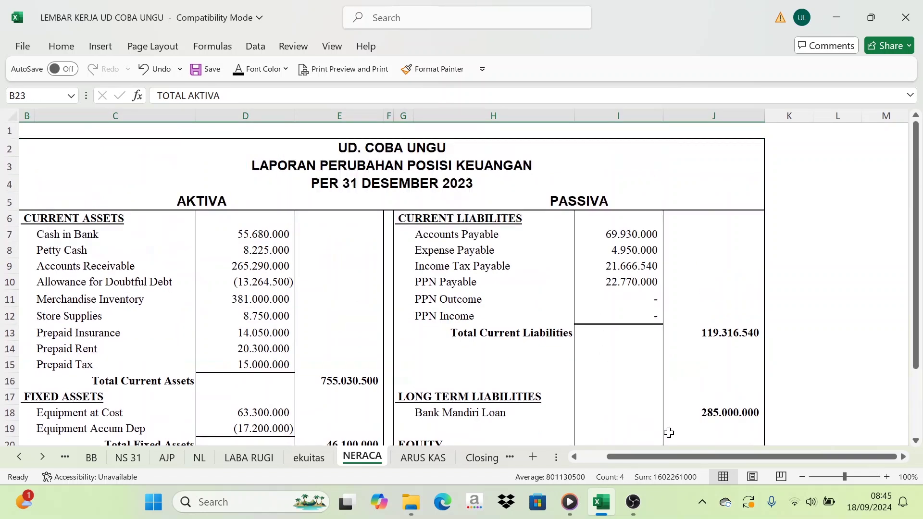
drag(680, 456, 653, 455)
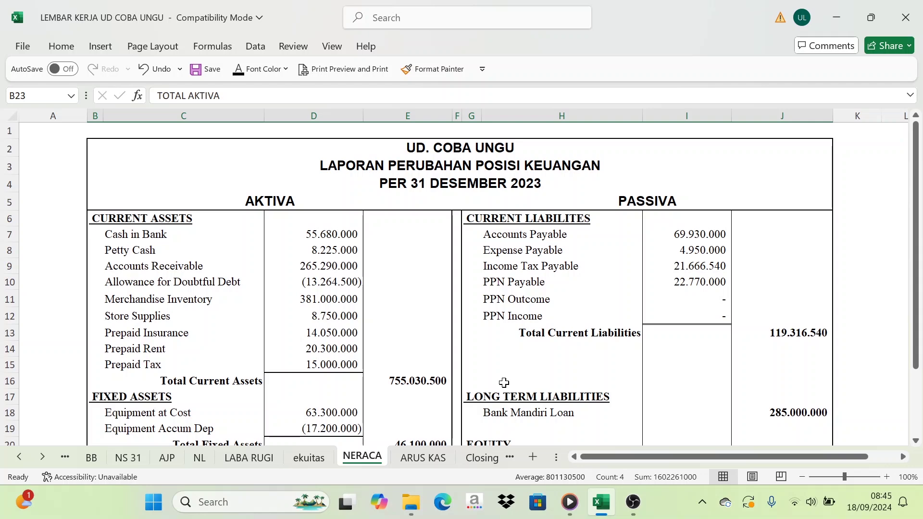
scroll(534, 322, down, 4)
scroll(531, 325, up, 4)
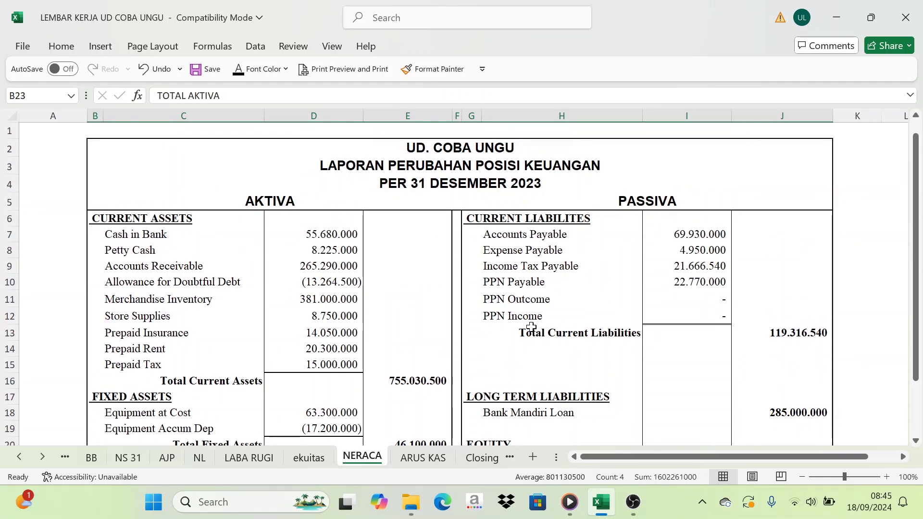
click(524, 331)
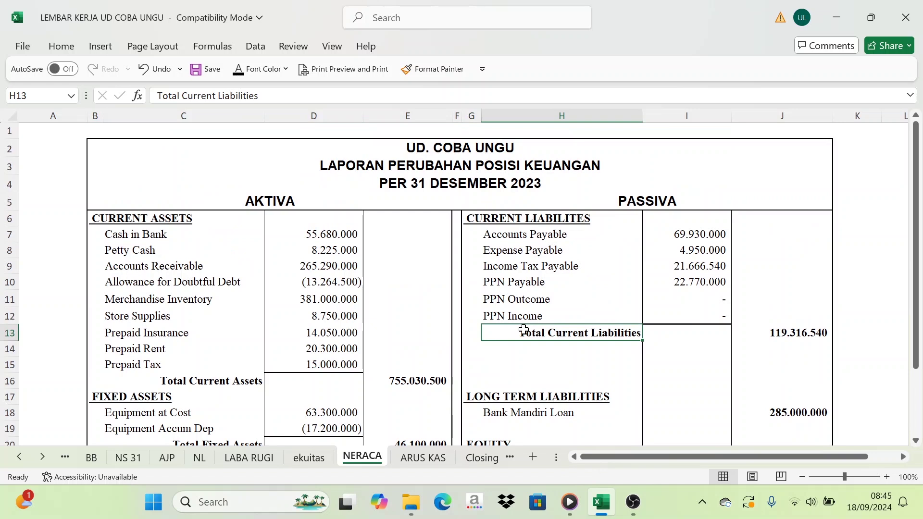